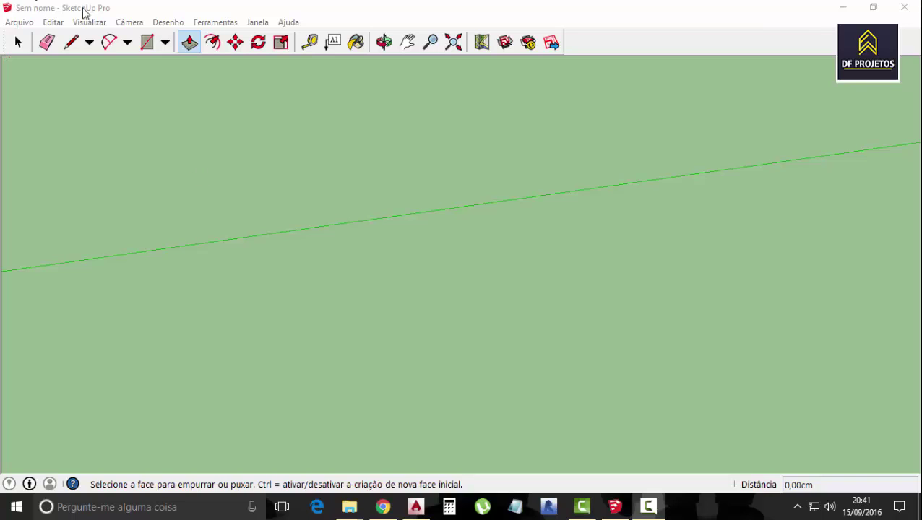
- Draw a 75 by 200 cm rectangle on the ground
click(147, 42)
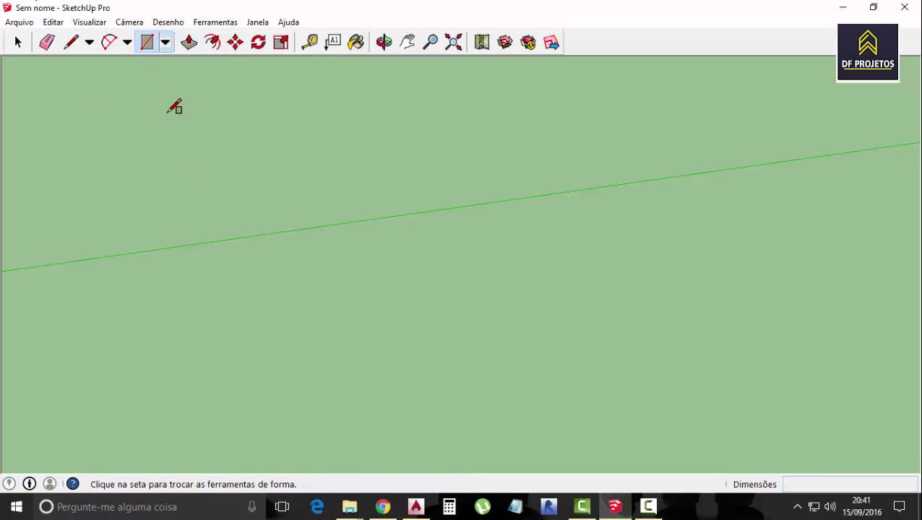
click(141, 273)
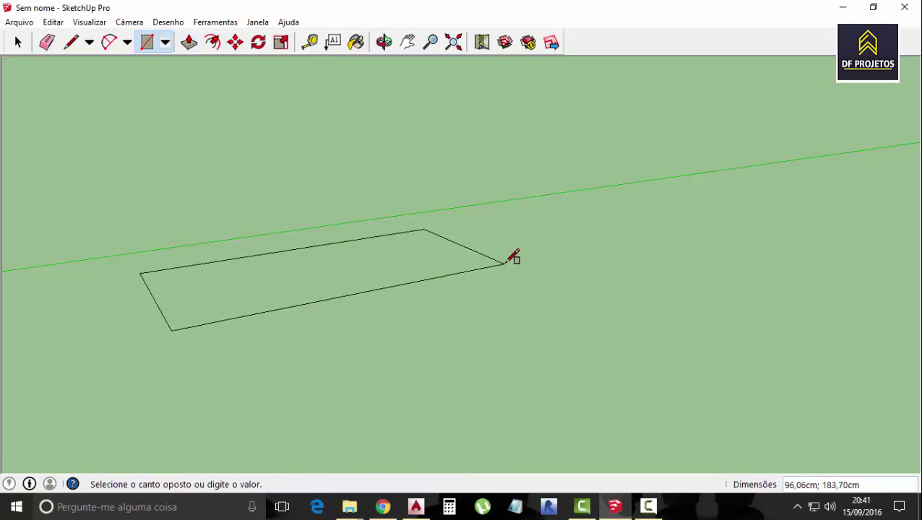
text(75;200)
key(Return)
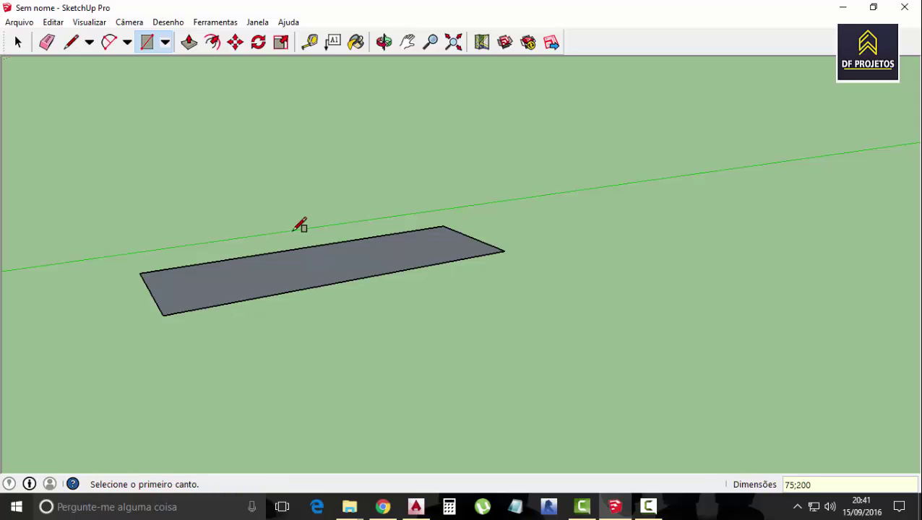
- Push/Pull the rectangle up 75 cm into a solid box
click(188, 43)
click(264, 263)
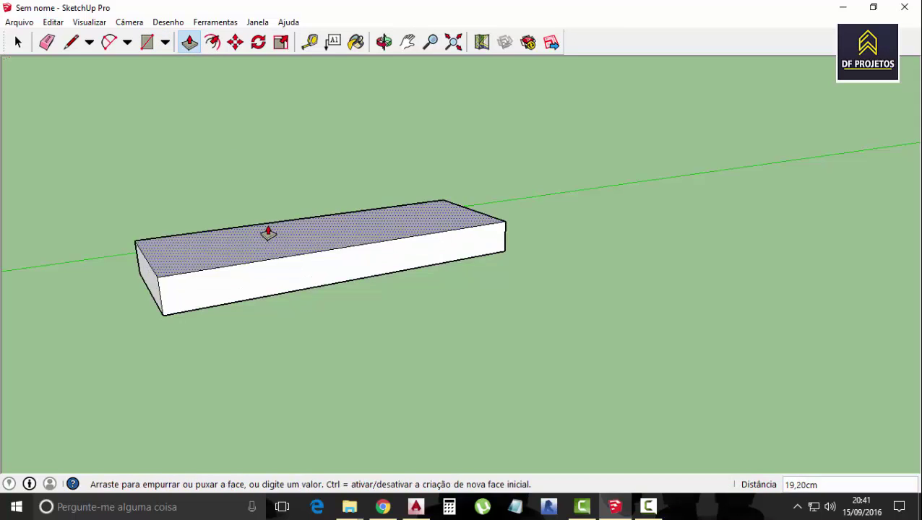
text(75)
key(Return)
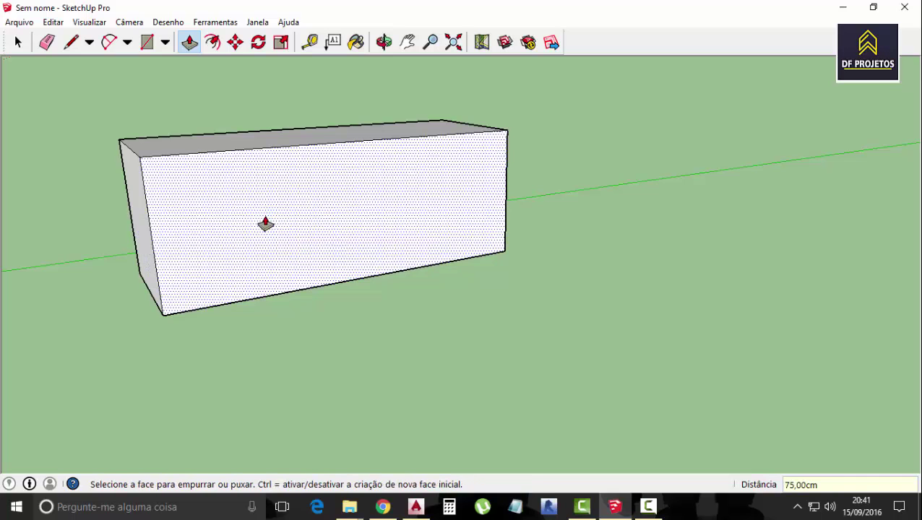
scroll(246, 188, down, 2)
scroll(265, 194, up, 2)
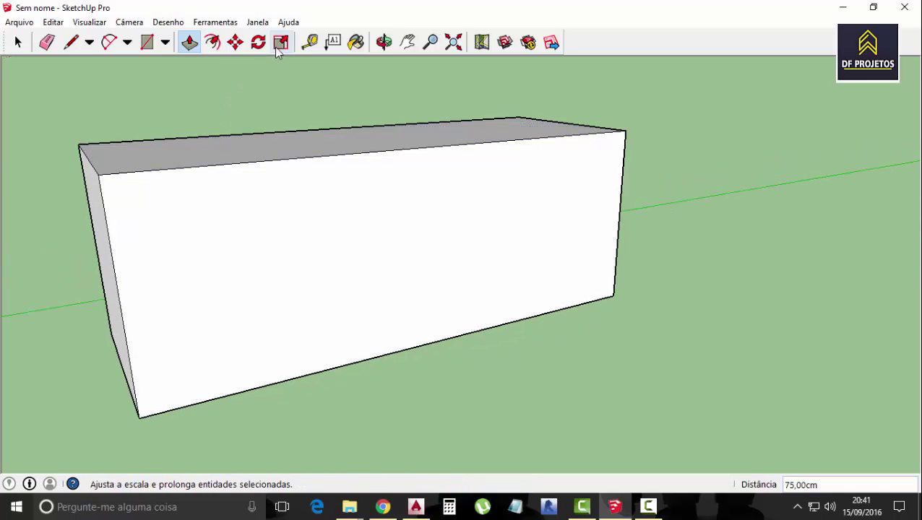
- Offset the front face's edges 4 cm inward, then view the front straight on
click(212, 42)
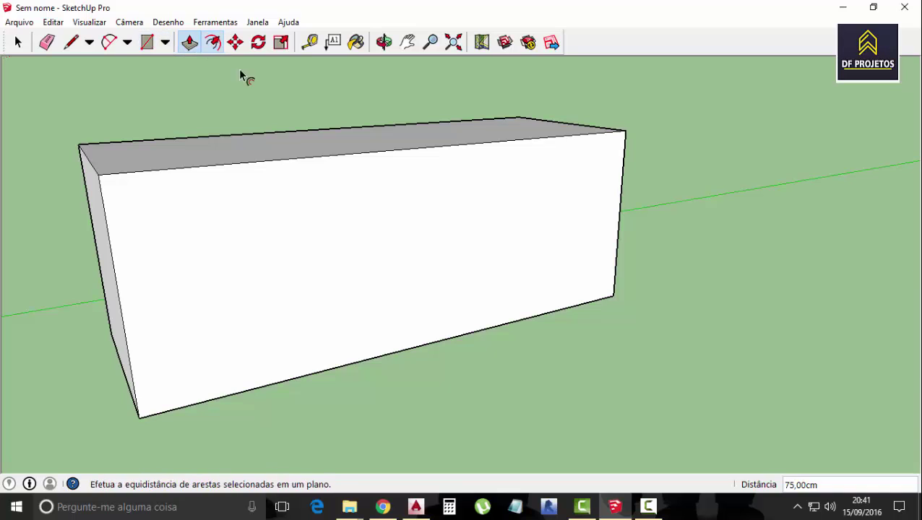
click(333, 217)
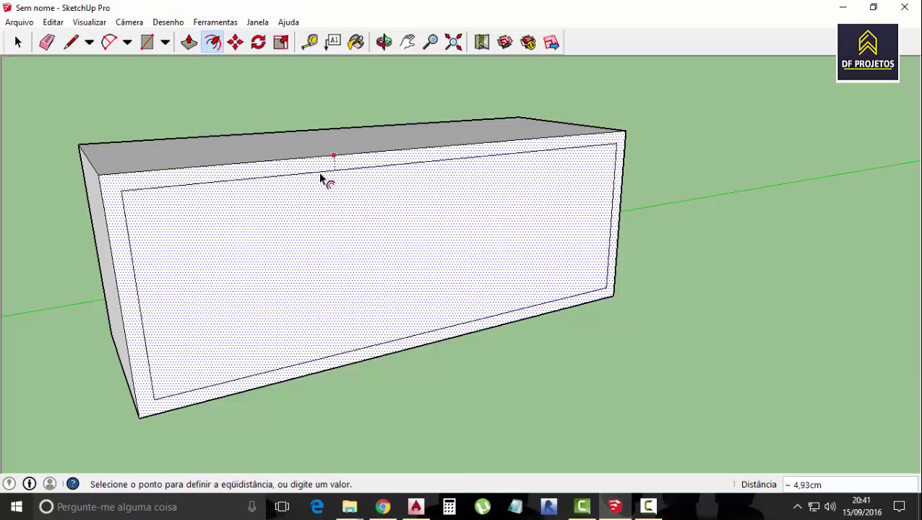
key(Return)
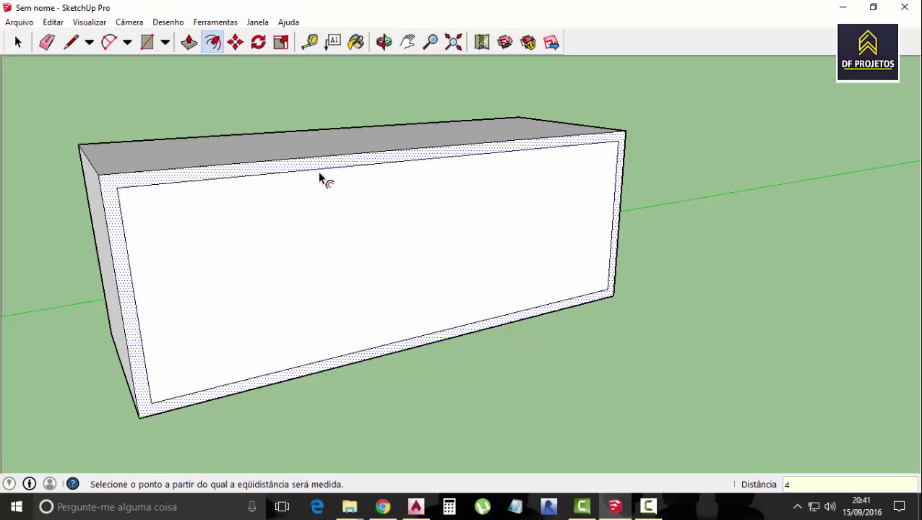
scroll(347, 231, down, 2)
scroll(365, 253, up, 2)
middle_drag(656, 272, 354, 163)
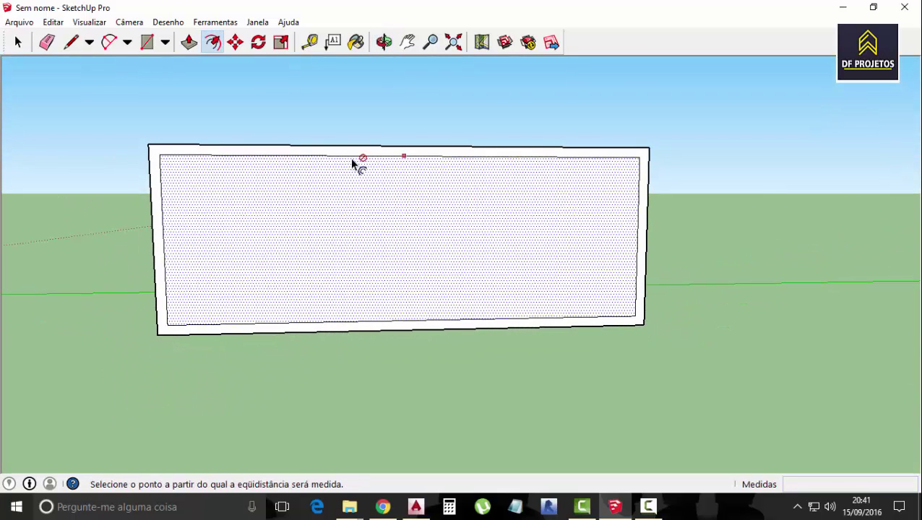
- Place guide points 64 cm in from both inner top corners
click(311, 45)
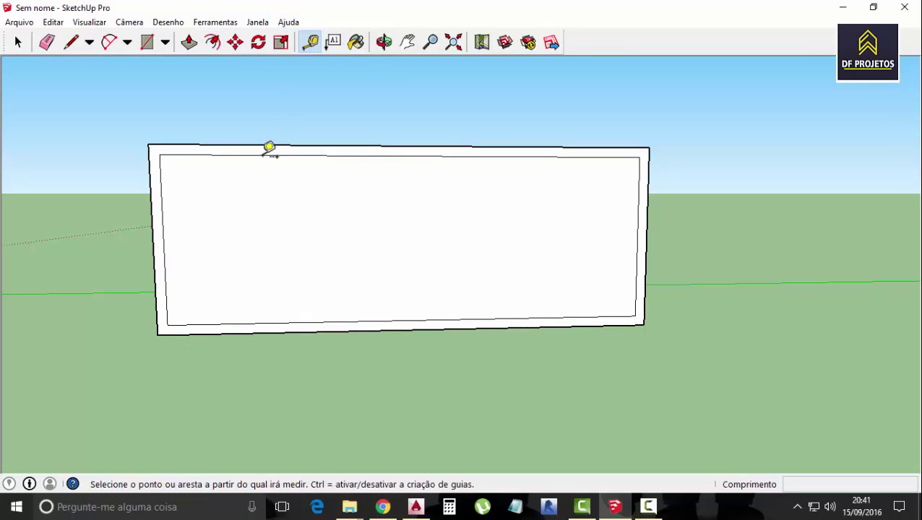
click(160, 155)
text(64)
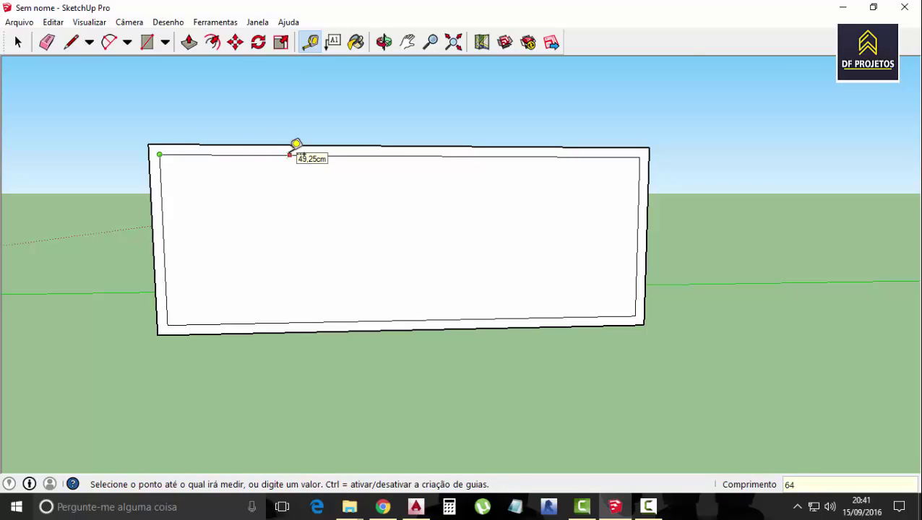
key(Return)
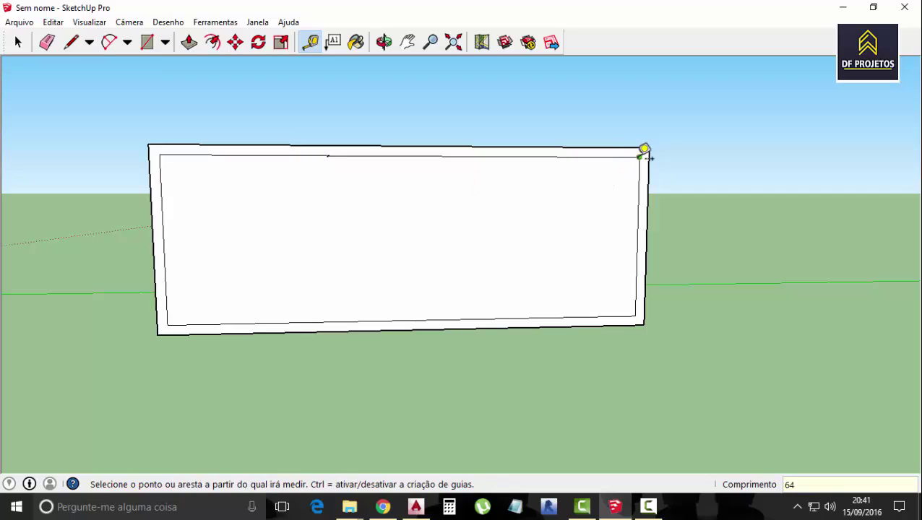
click(639, 157)
text(64)
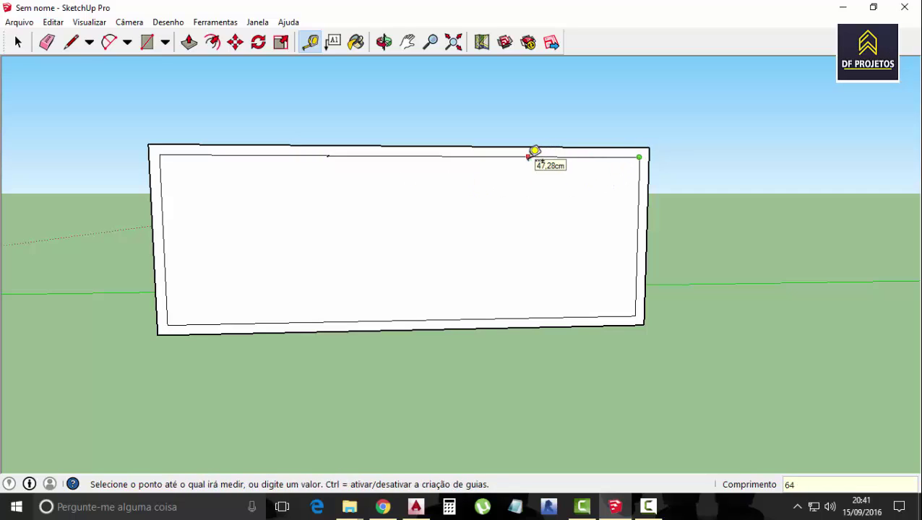
key(Return)
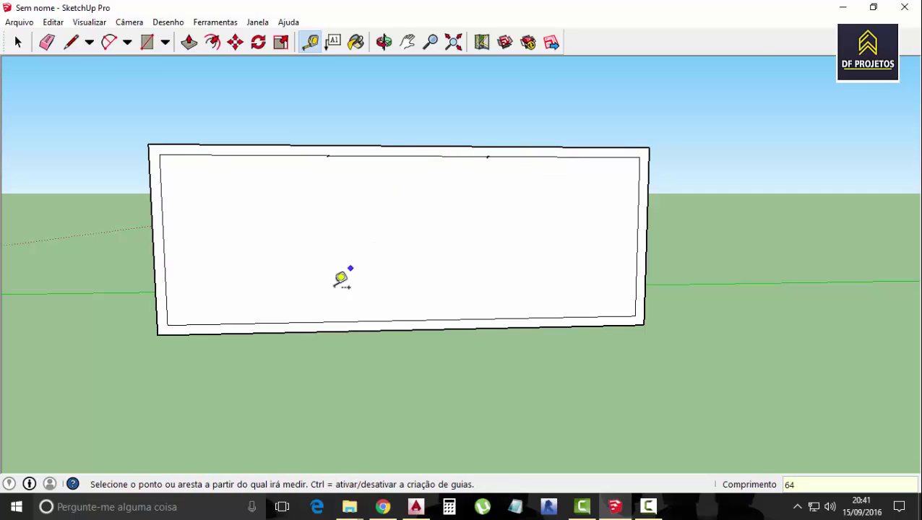
- Place matching guide points 64 cm in from both inner bottom corners
click(167, 325)
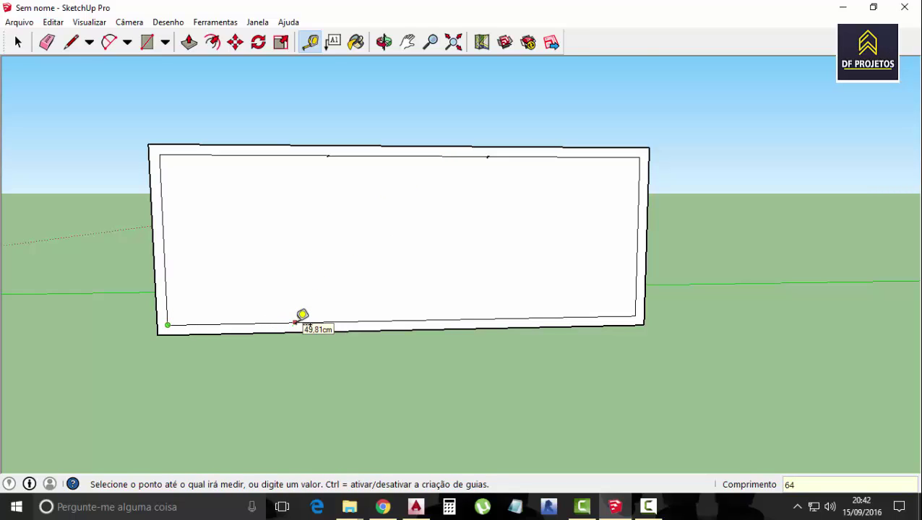
click(298, 321)
click(635, 316)
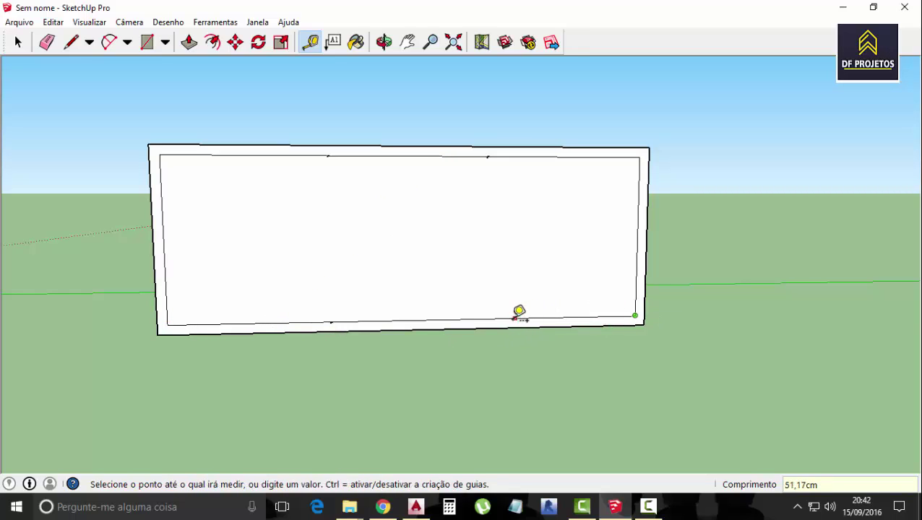
text(64)
click(513, 312)
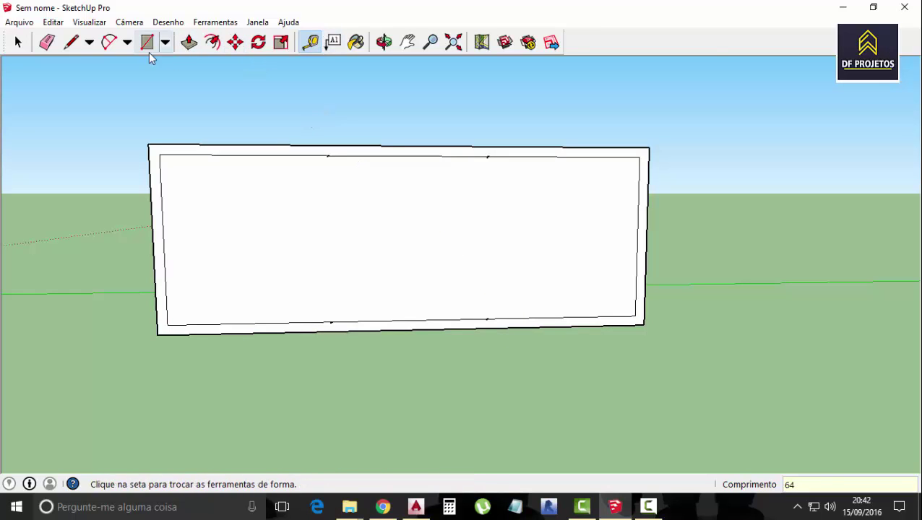
- Draw two vertical divider lines joining the top and bottom guide points
click(71, 42)
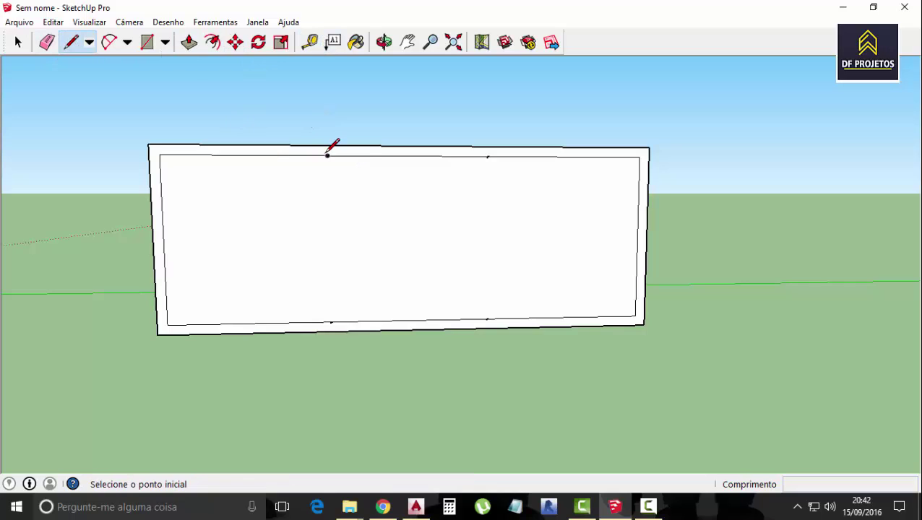
click(327, 155)
click(331, 323)
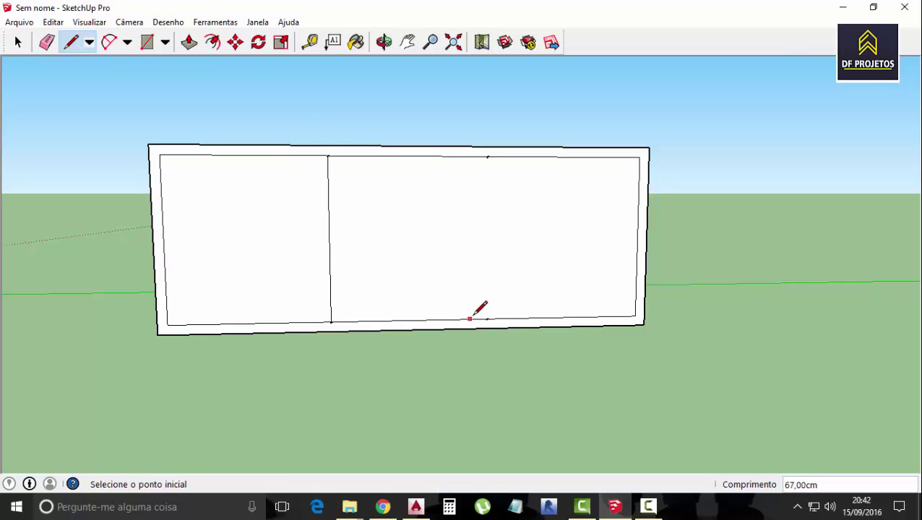
click(487, 156)
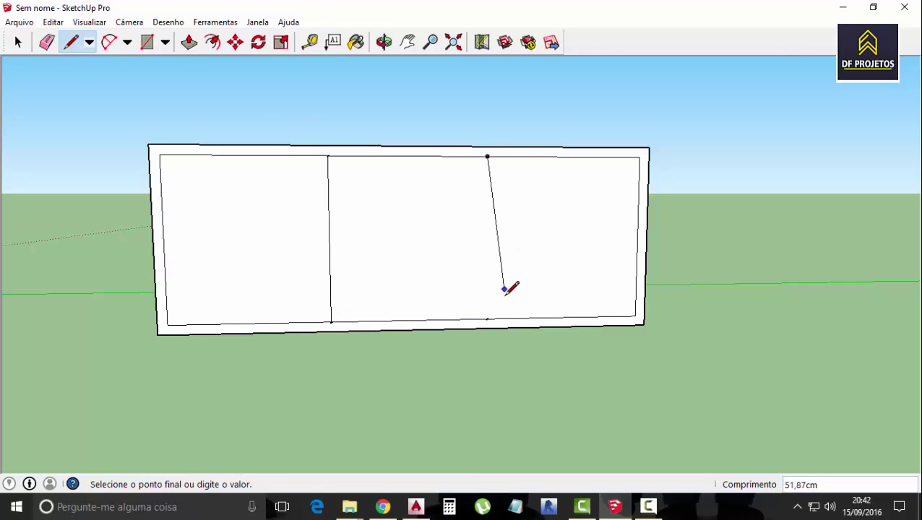
click(488, 319)
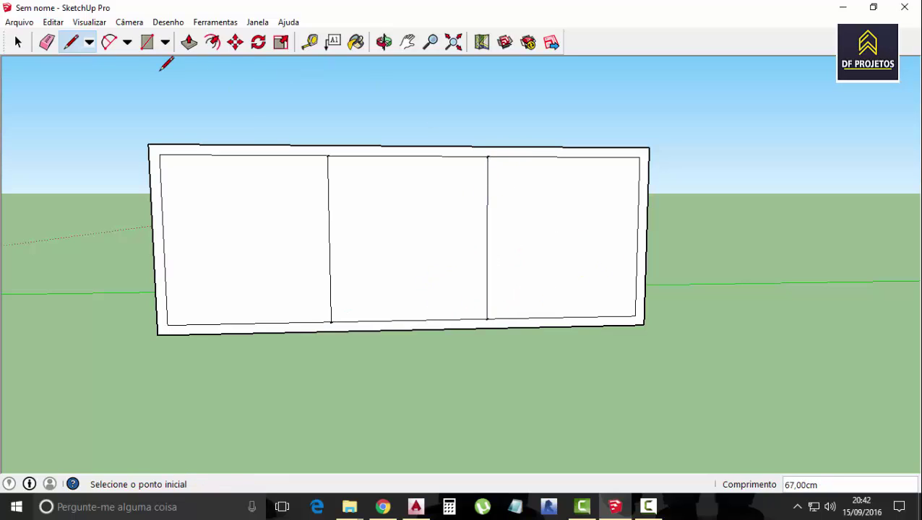
click(309, 41)
- Place guide points 3 cm beside the top of each divider line
click(327, 155)
text(3)
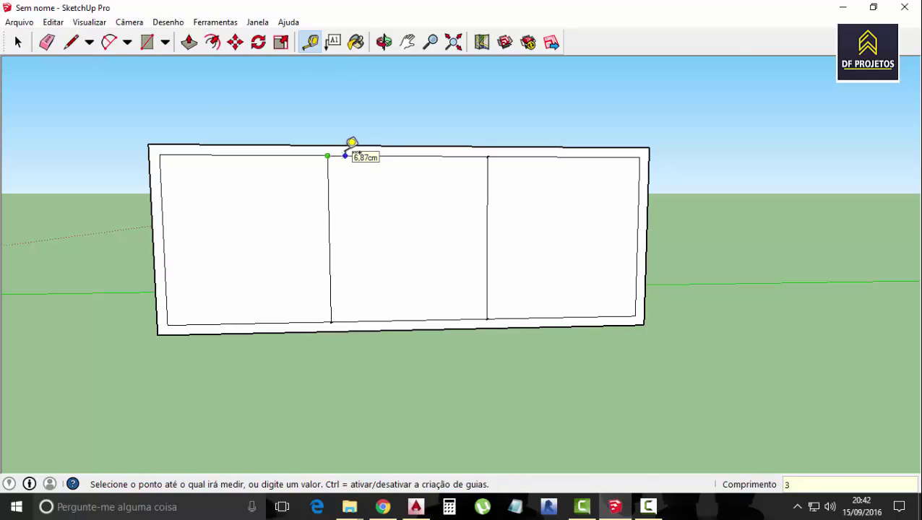
key(Return)
click(487, 156)
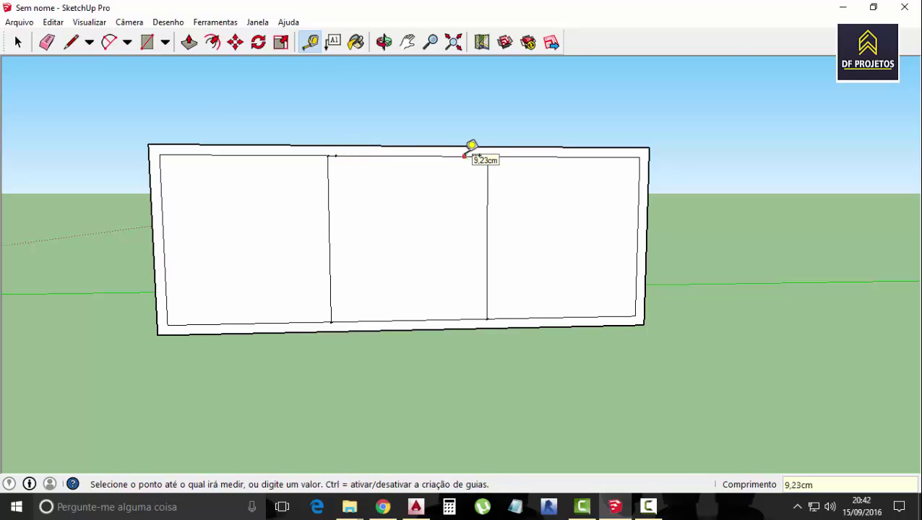
scroll(471, 145, up, 2)
scroll(472, 145, up, 1)
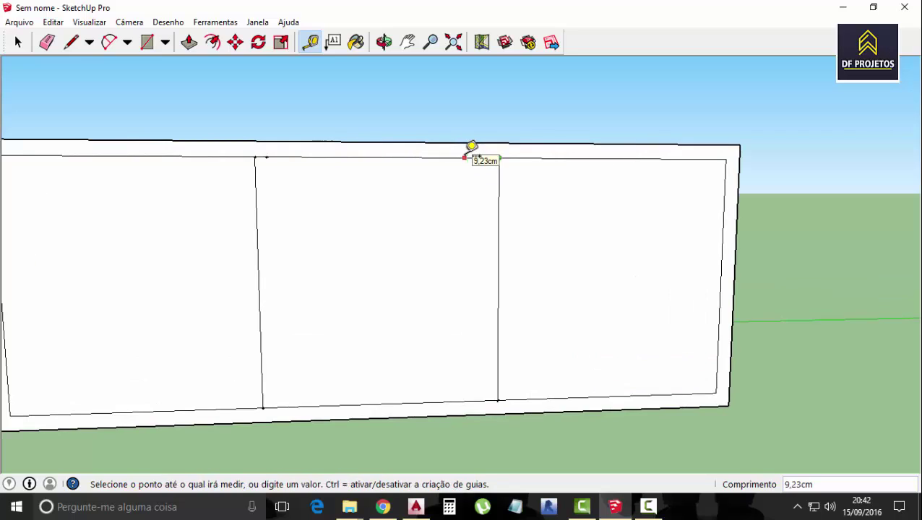
text(3)
key(Return)
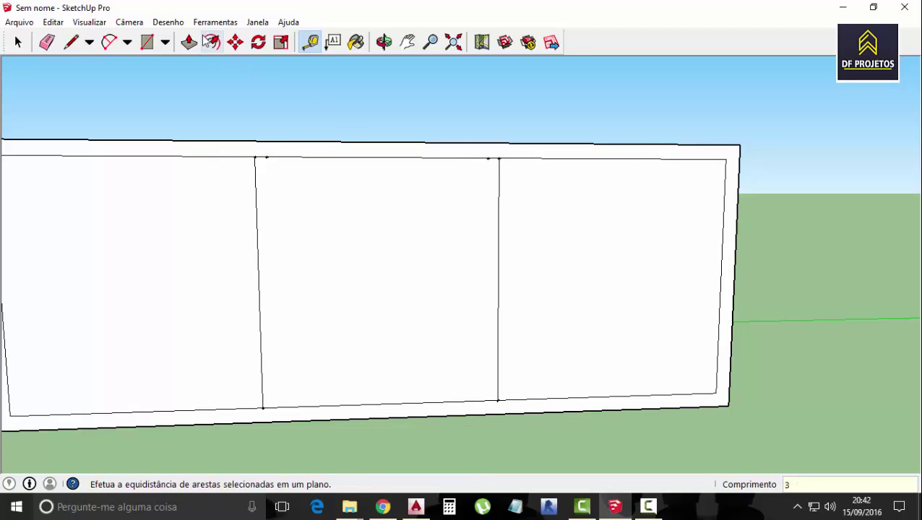
- Draw vertical lines down from those guides, forming 3 cm gaps between doors
click(71, 41)
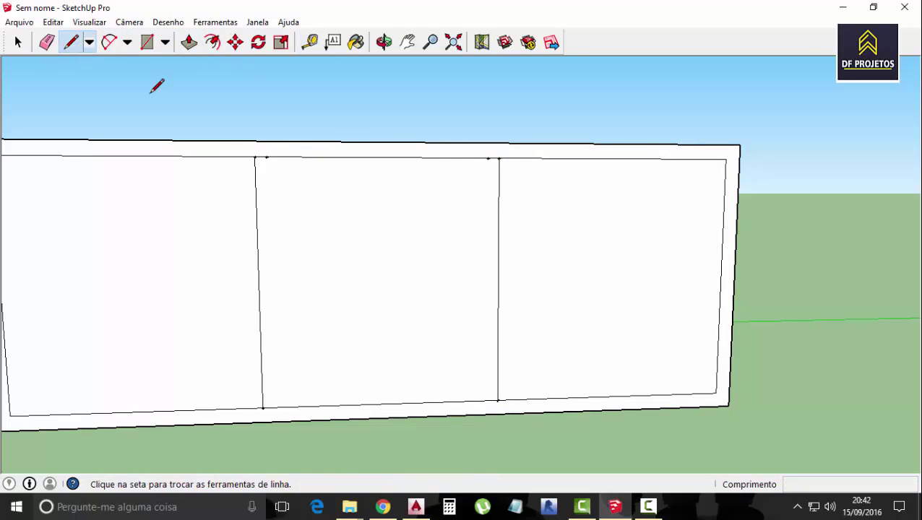
click(266, 156)
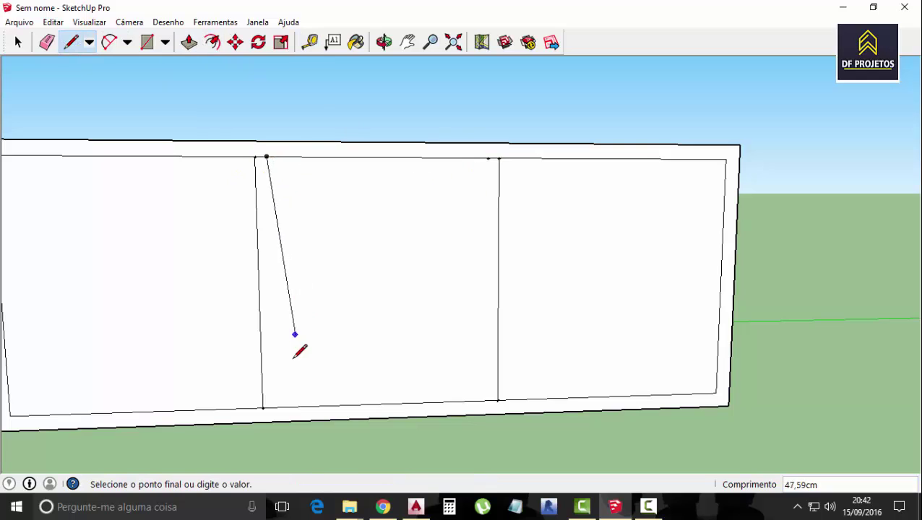
click(274, 406)
click(487, 158)
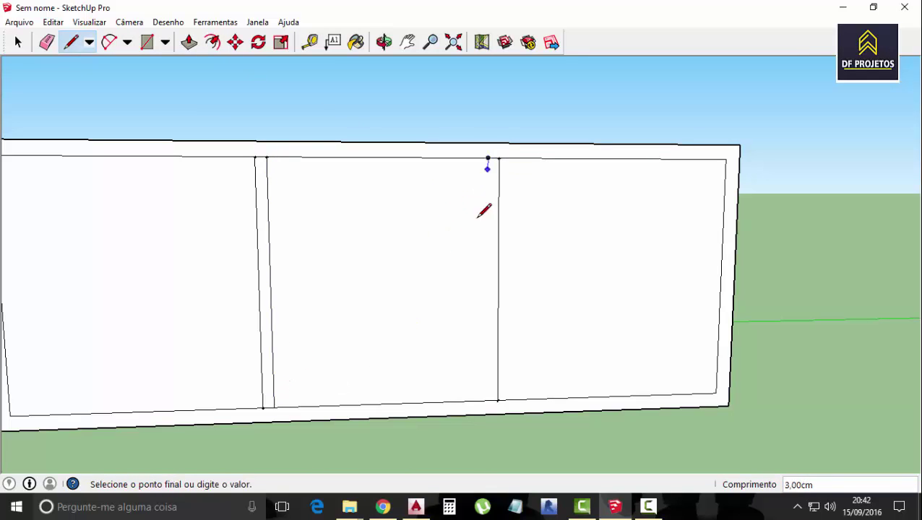
click(496, 398)
scroll(562, 302, down, 3)
- Draw a horizontal line across the cabinet front from left to right edge
scroll(549, 293, down, 1)
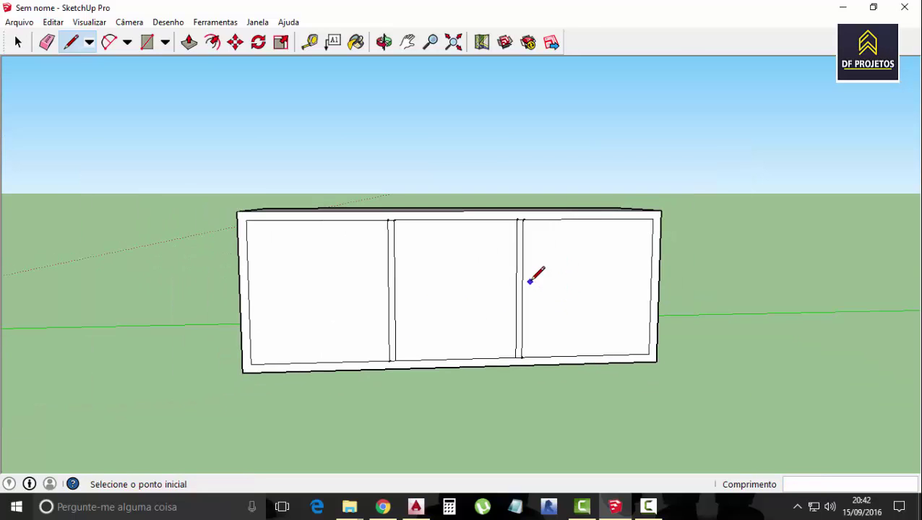
scroll(404, 247, up, 1)
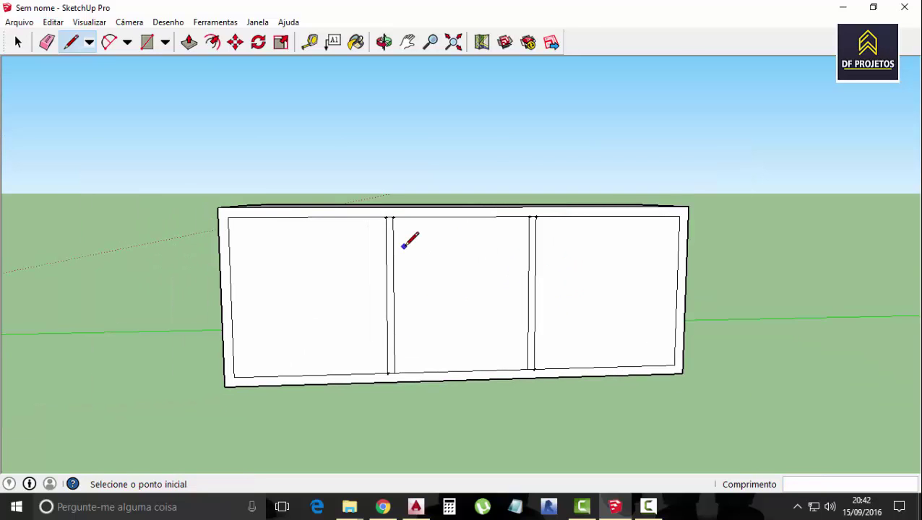
click(230, 275)
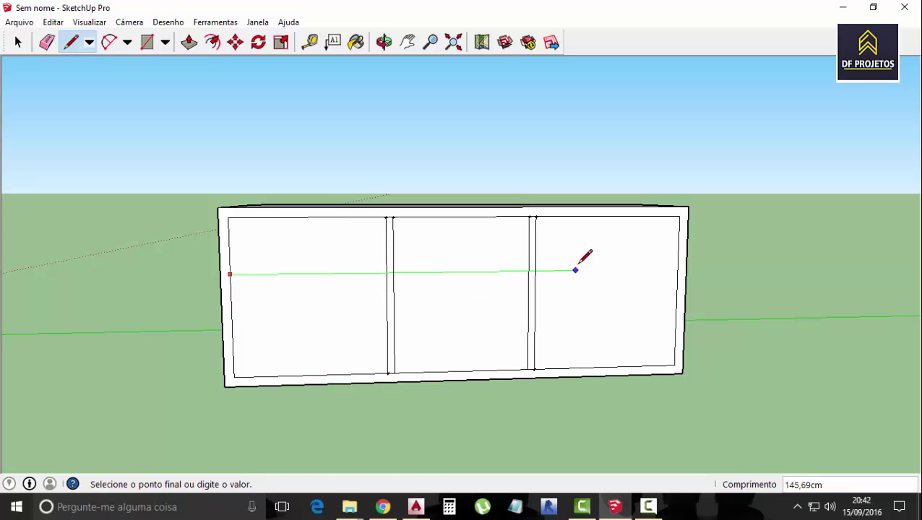
click(678, 270)
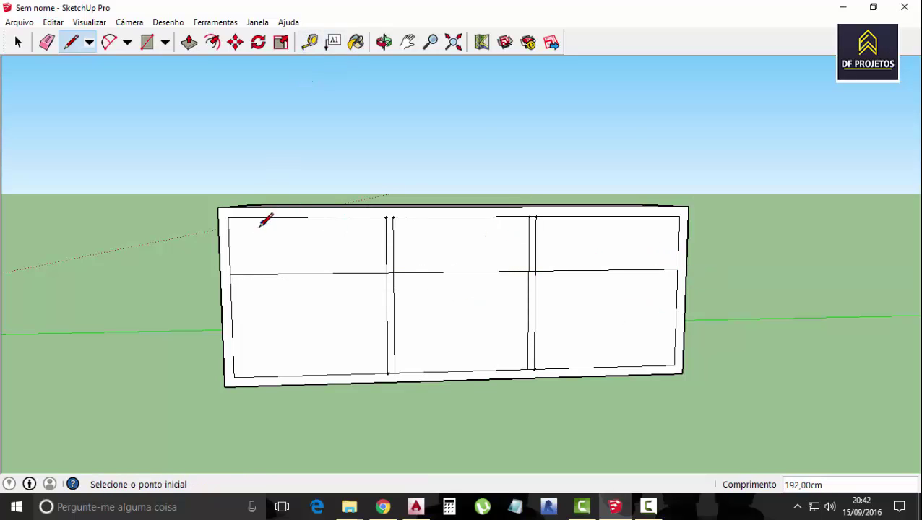
- Draw a second parallel horizontal line 3 cm below the first
click(230, 275)
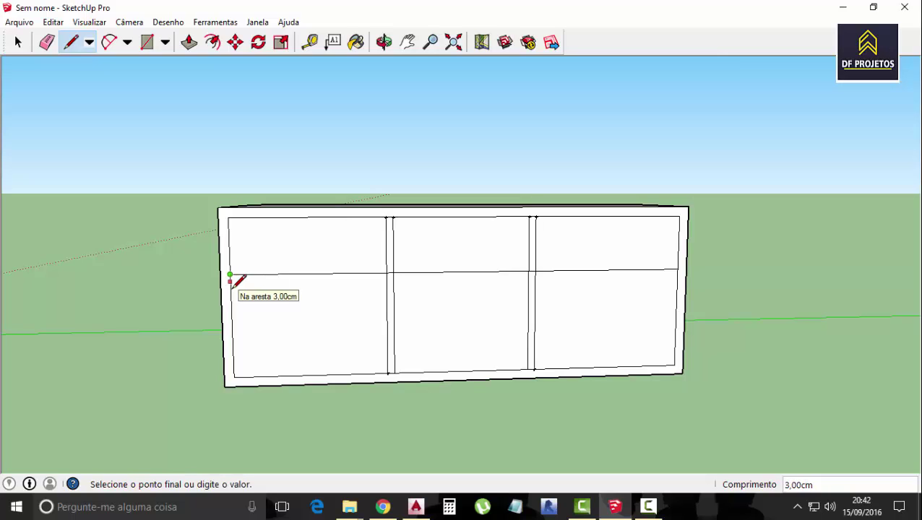
key(Return)
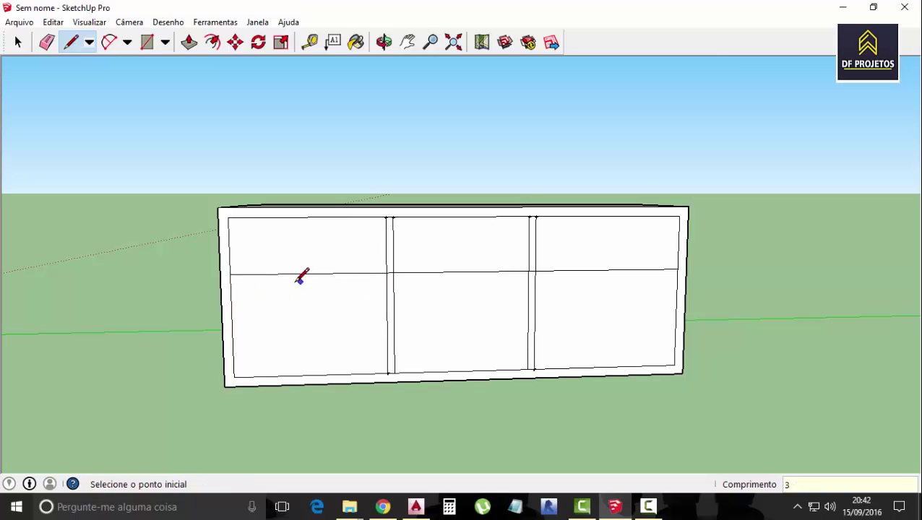
click(230, 274)
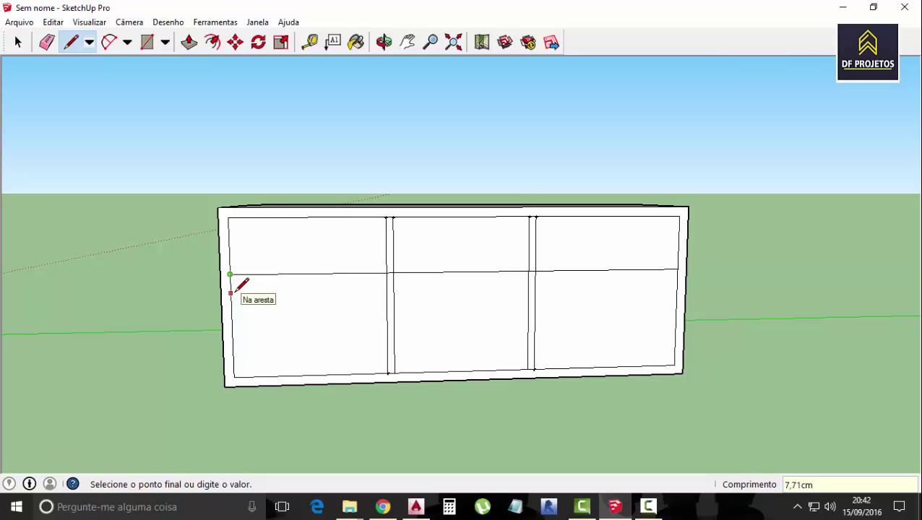
text(3)
key(Return)
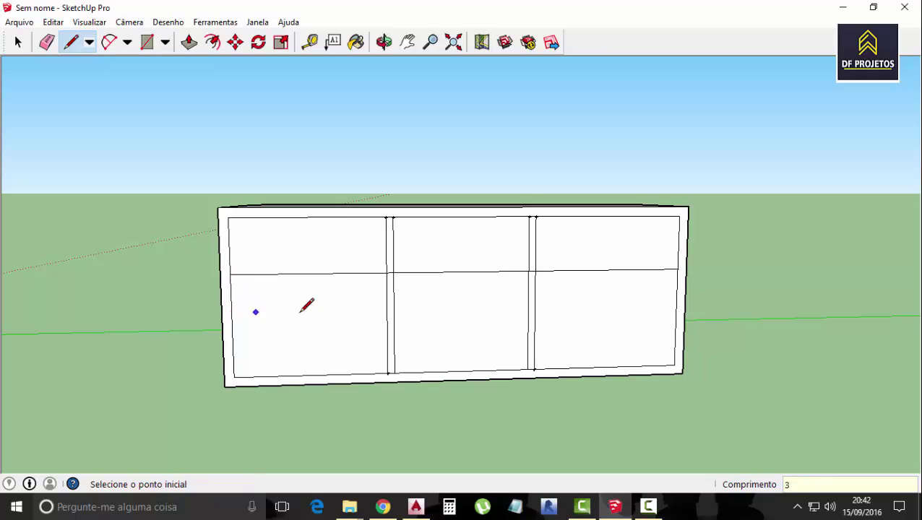
click(239, 273)
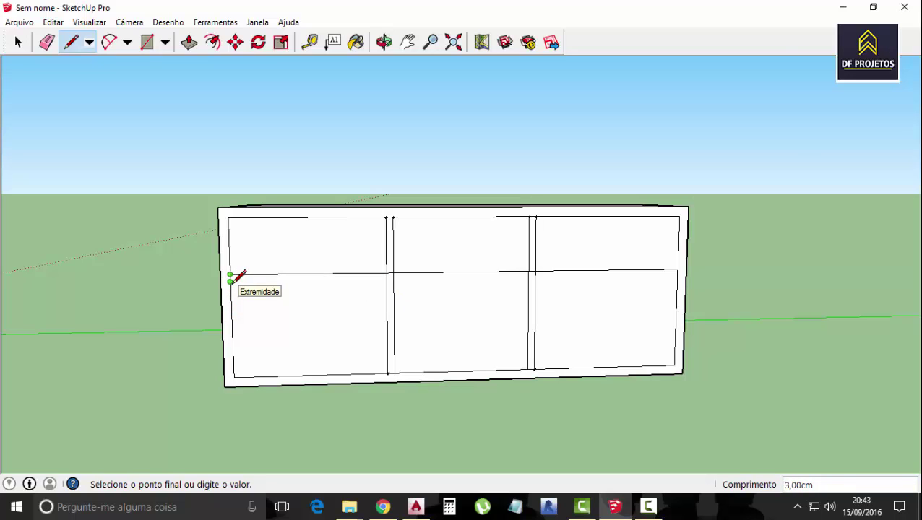
click(230, 281)
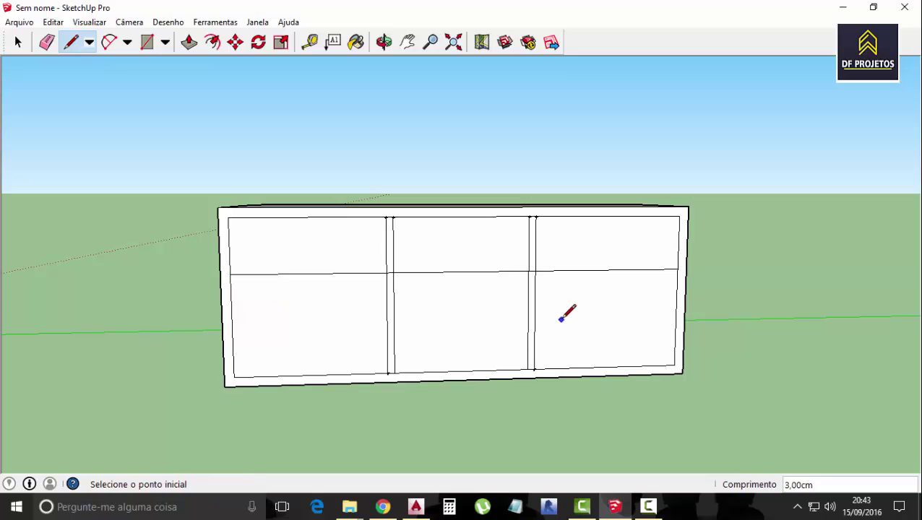
click(230, 281)
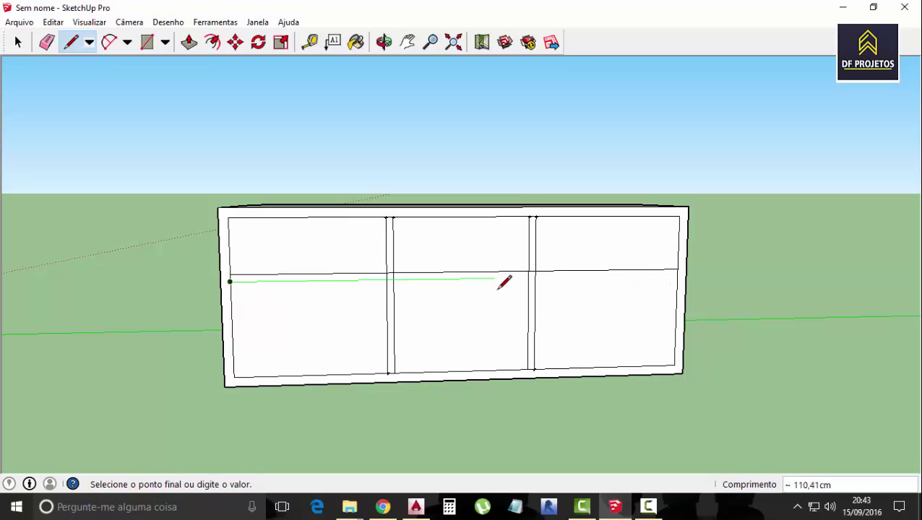
click(678, 284)
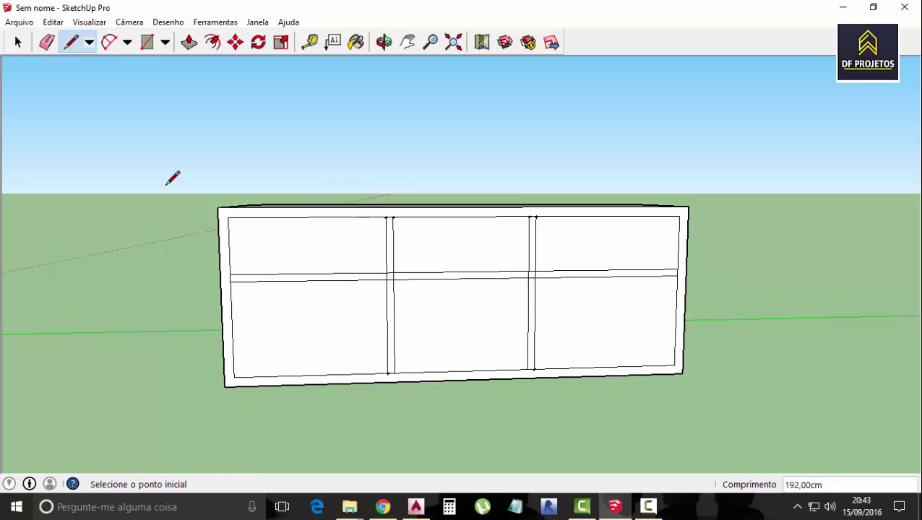
- Delete the short edges splitting the divider strips where they cross
key(space)
scroll(401, 281, up, 2)
scroll(391, 282, up, 4)
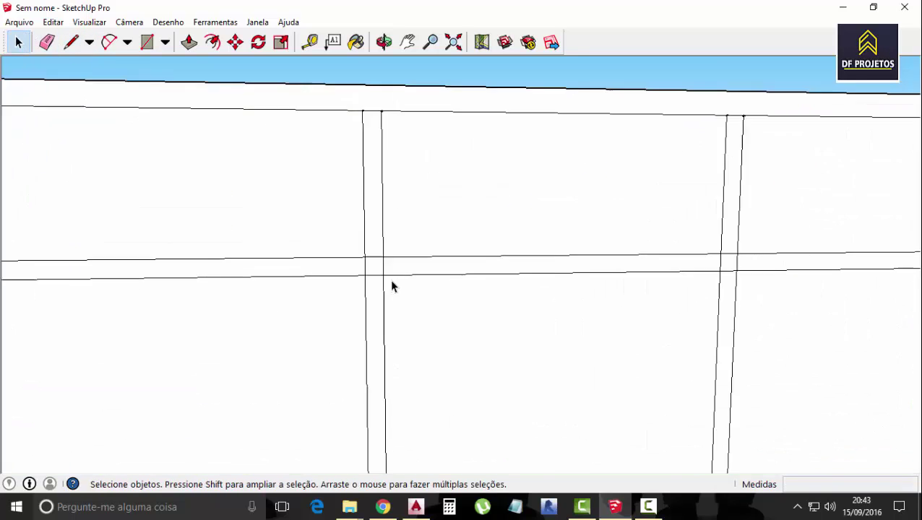
scroll(391, 287, up, 2)
drag(360, 218, 366, 319)
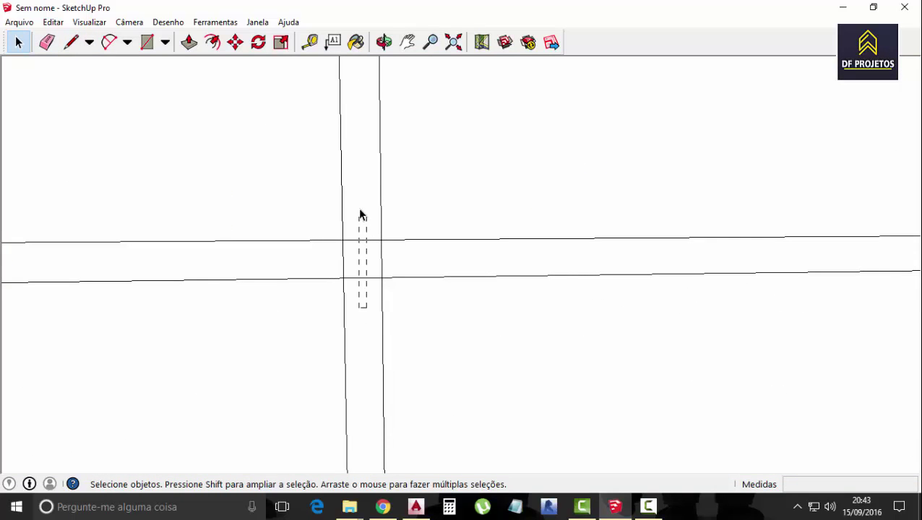
click(367, 234)
click(365, 241)
click(366, 276)
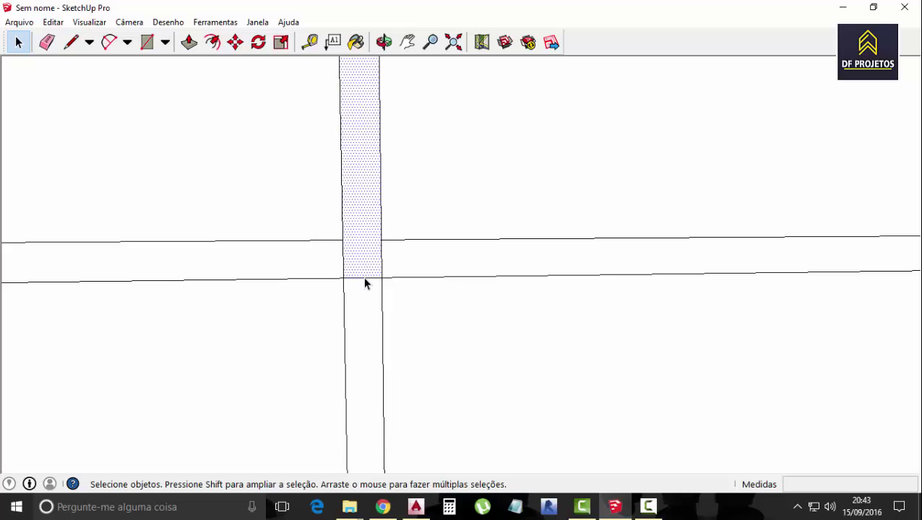
click(365, 278)
click(382, 266)
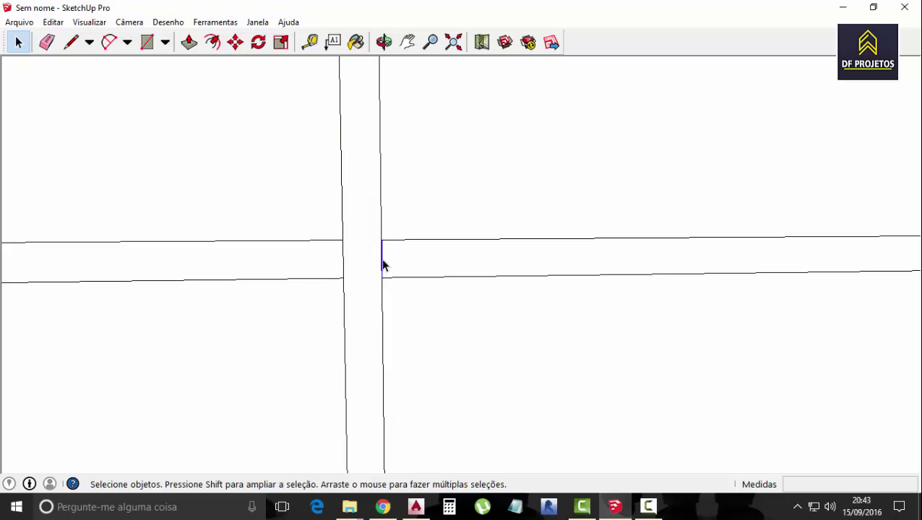
scroll(413, 265, down, 2)
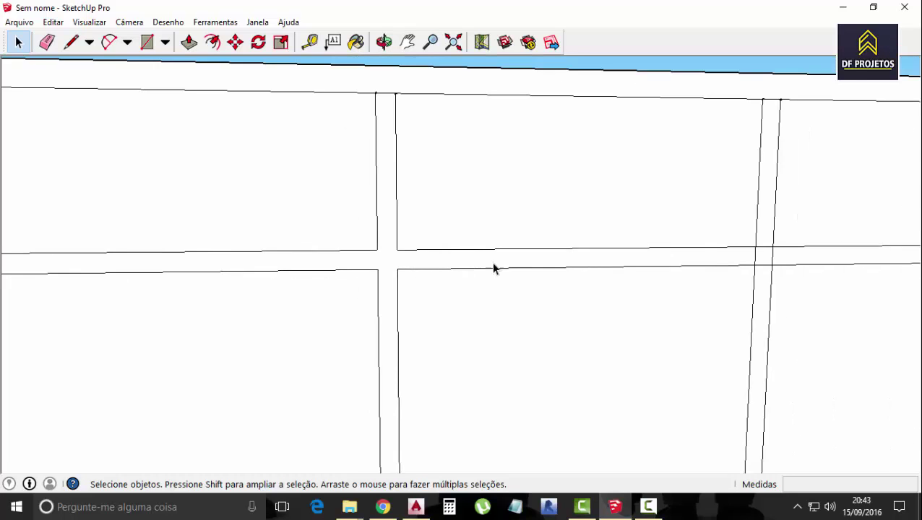
scroll(494, 266, down, 3)
scroll(699, 266, up, 5)
scroll(669, 265, up, 2)
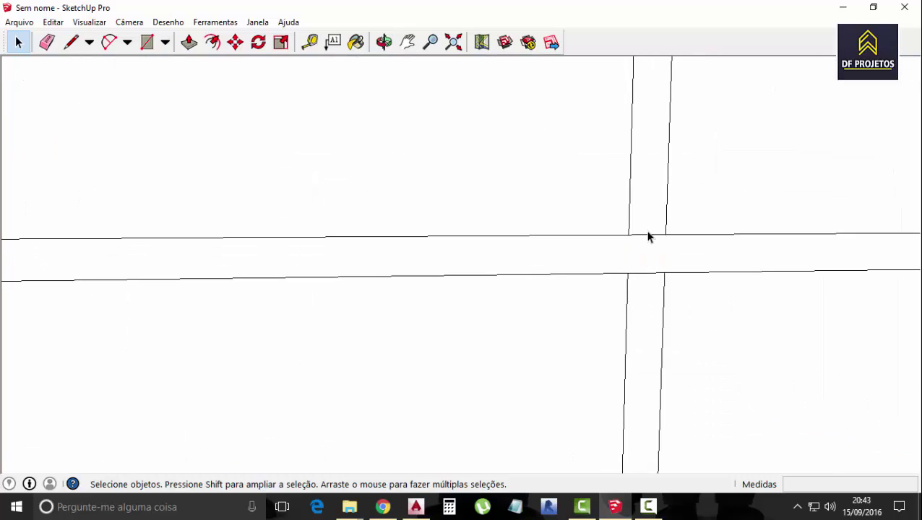
click(644, 275)
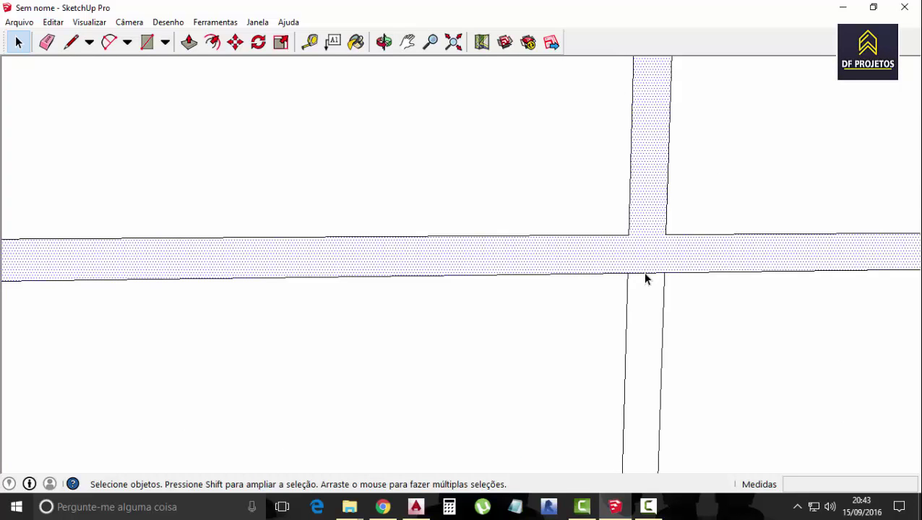
key(Escape)
- Orbit to a three-quarter view showing the cabinet's left side
scroll(667, 282, down, 2)
scroll(670, 282, down, 3)
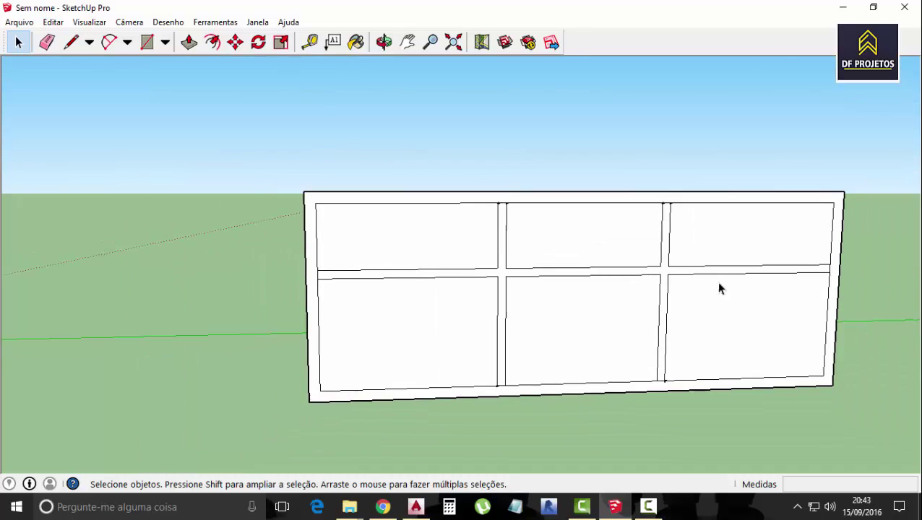
scroll(848, 261, up, 1)
scroll(838, 266, up, 3)
scroll(832, 270, up, 1)
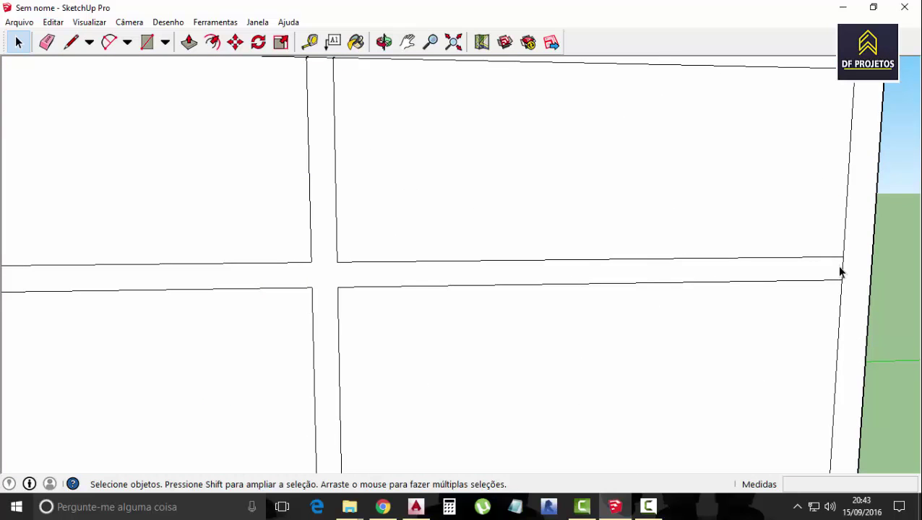
scroll(839, 273, down, 2)
scroll(296, 303, down, 2)
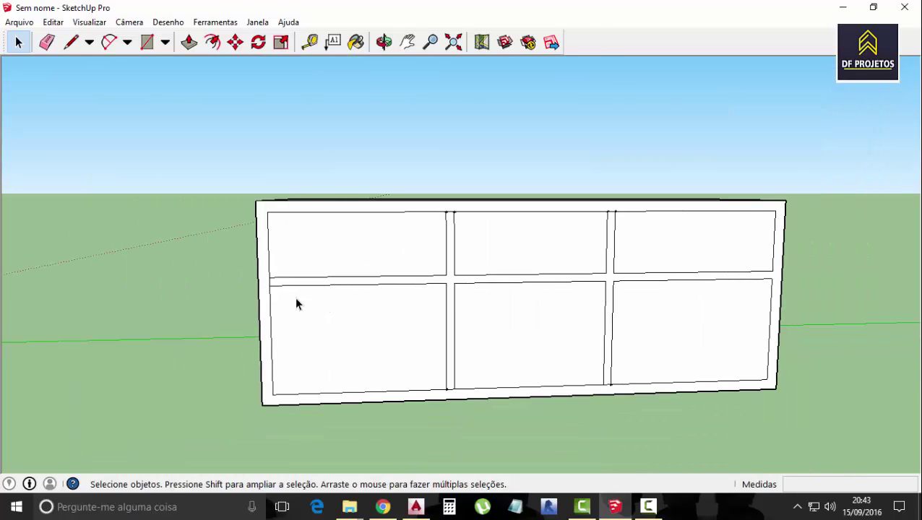
scroll(282, 284, up, 2)
scroll(262, 287, up, 2)
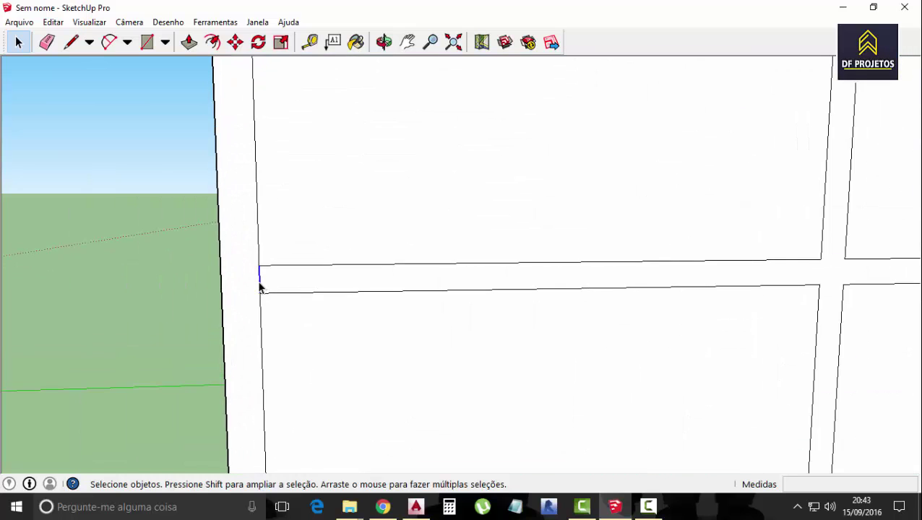
scroll(289, 289, down, 2)
scroll(362, 304, down, 2)
scroll(478, 329, down, 1)
scroll(499, 334, down, 1)
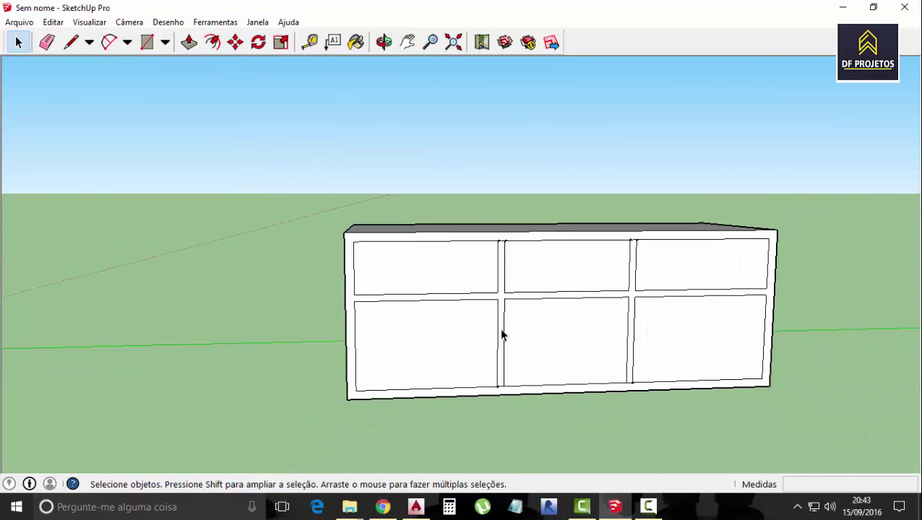
scroll(492, 391, up, 1)
scroll(509, 394, up, 2)
scroll(506, 399, up, 2)
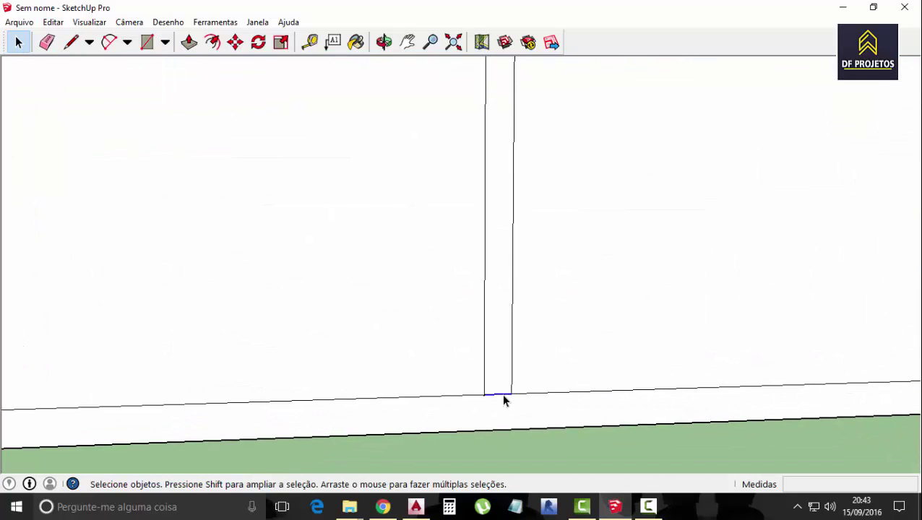
scroll(505, 399, down, 3)
scroll(520, 402, down, 1)
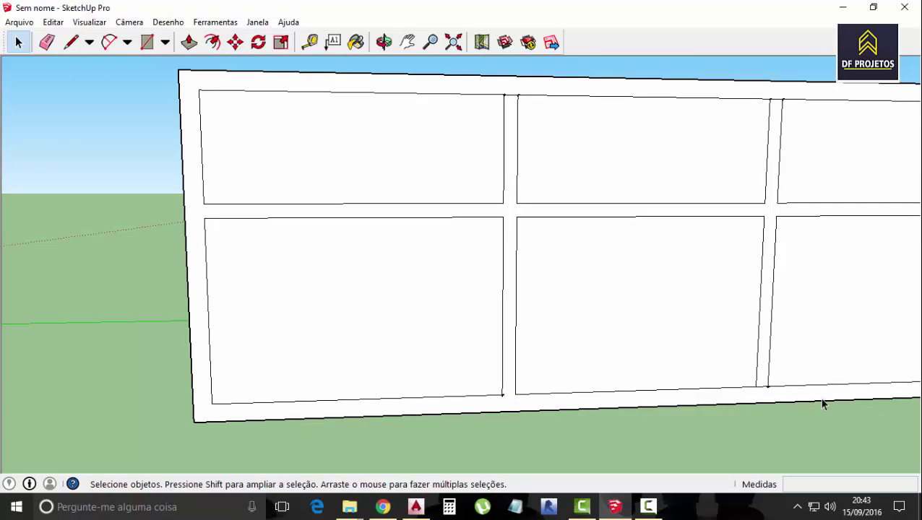
scroll(767, 398, up, 2)
scroll(759, 386, up, 2)
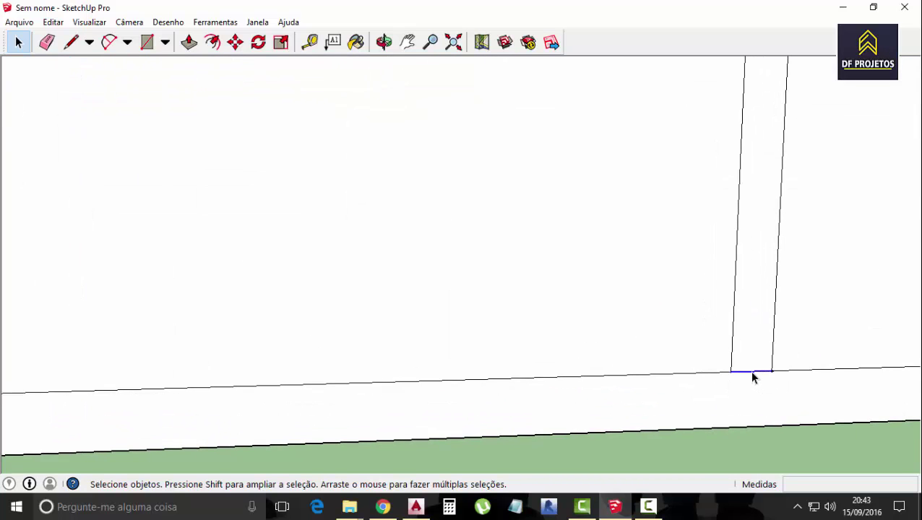
scroll(756, 378, down, 2)
scroll(814, 377, down, 3)
scroll(802, 376, down, 2)
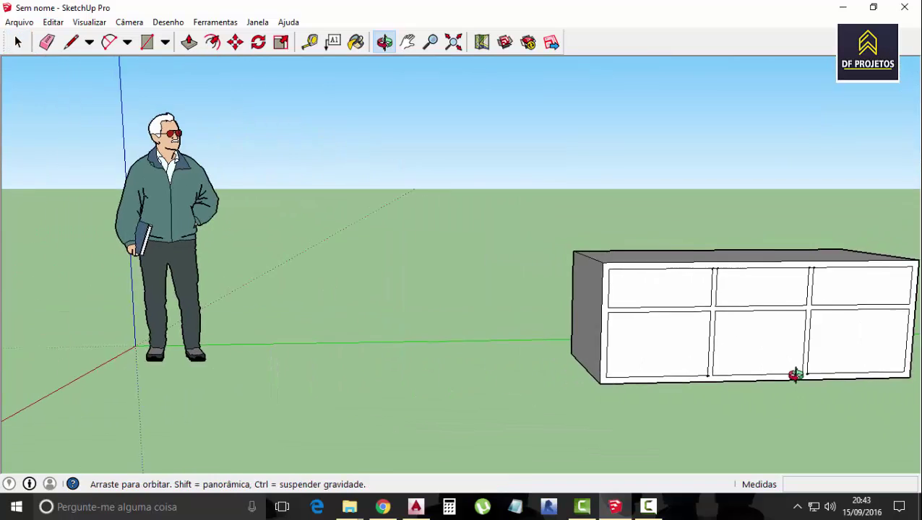
mouse_move(795, 374)
middle_down()
mouse_move(786, 391)
mouse_move(525, 316)
mouse_move(560, 313)
middle_up()
scroll(595, 276, up, 2)
scroll(205, 138, up, 2)
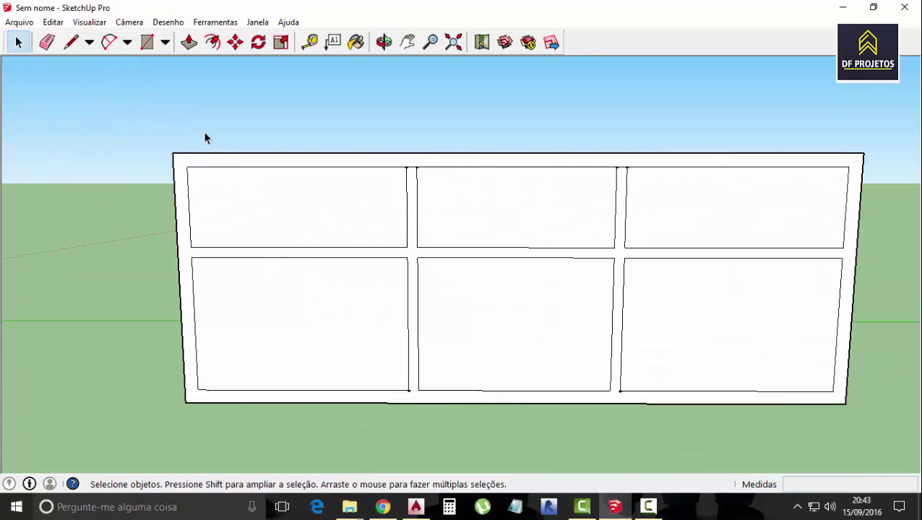
mouse_move(222, 151)
middle_down()
mouse_move(268, 196)
mouse_move(463, 158)
middle_up()
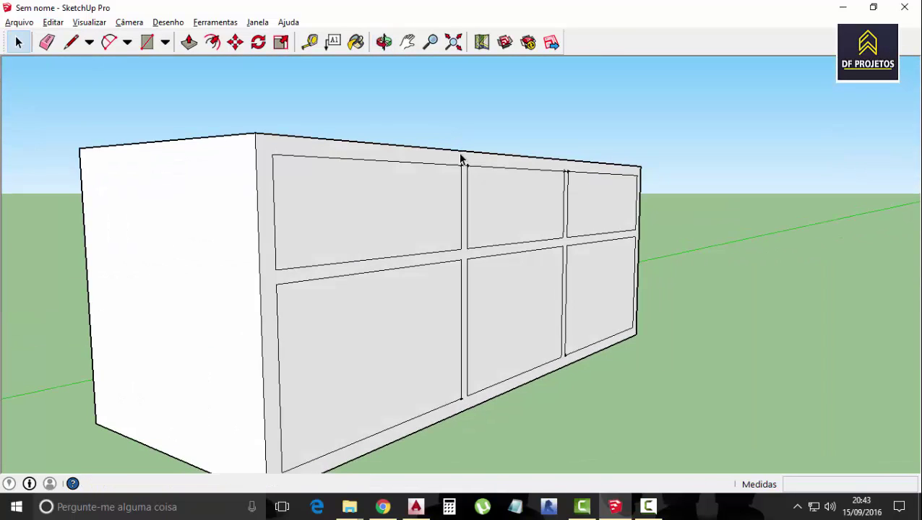
- Push the upper-left panel 72 cm into the cabinet to form an open niche
click(188, 42)
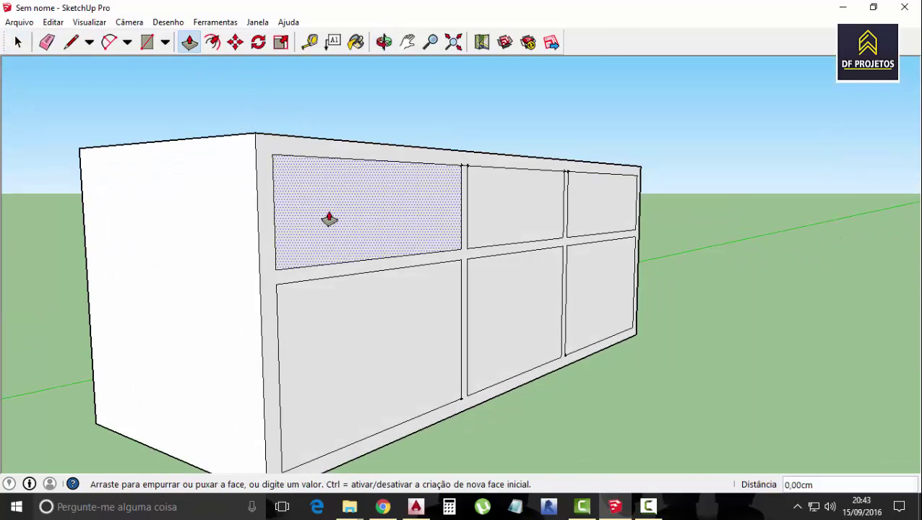
mouse_move(329, 217)
mouse_down()
mouse_move(260, 200)
mouse_move(306, 223)
mouse_move(299, 217)
mouse_up()
text(72)
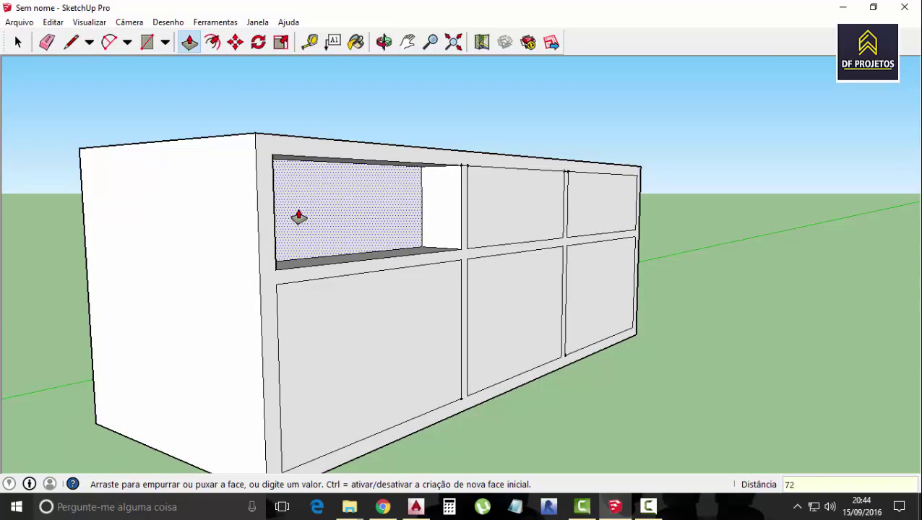
key(Return)
scroll(309, 241, down, 2)
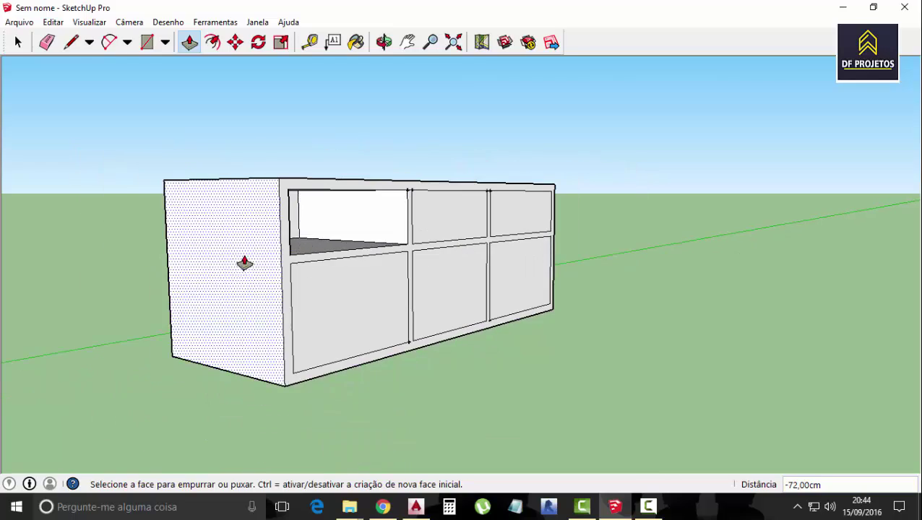
mouse_move(180, 247)
middle_down()
mouse_move(480, 324)
mouse_move(506, 317)
mouse_move(291, 325)
mouse_move(185, 278)
mouse_move(284, 241)
middle_up()
scroll(405, 206, up, 2)
scroll(428, 226, up, 1)
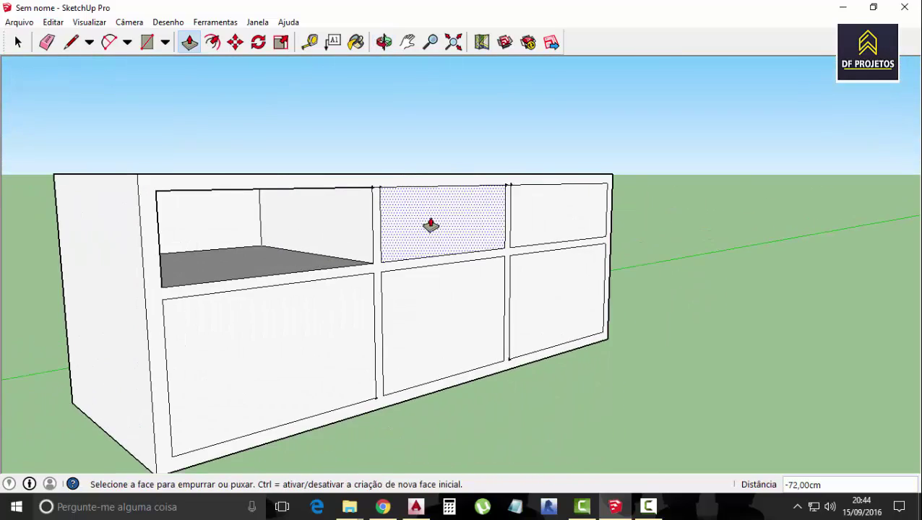
scroll(428, 227, up, 1)
- Push the upper-middle and upper-right panels 72 cm in as open niches
drag(428, 227, 416, 219)
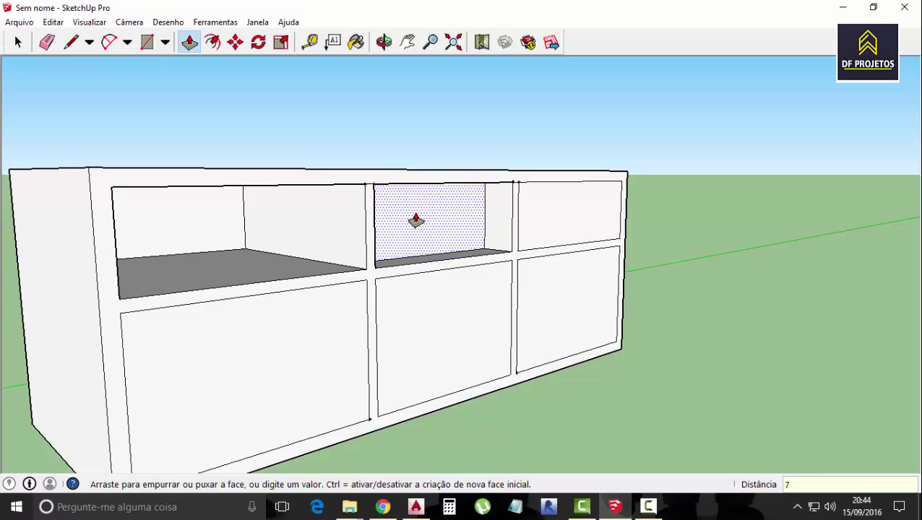
text(2)
key(Return)
drag(534, 215, 525, 219)
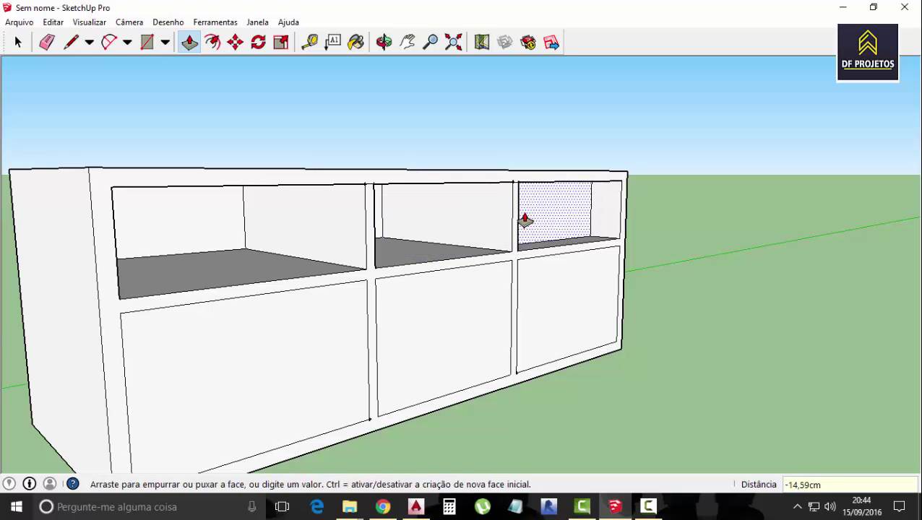
text(72)
key(Return)
scroll(433, 355, down, 3)
scroll(308, 354, up, 2)
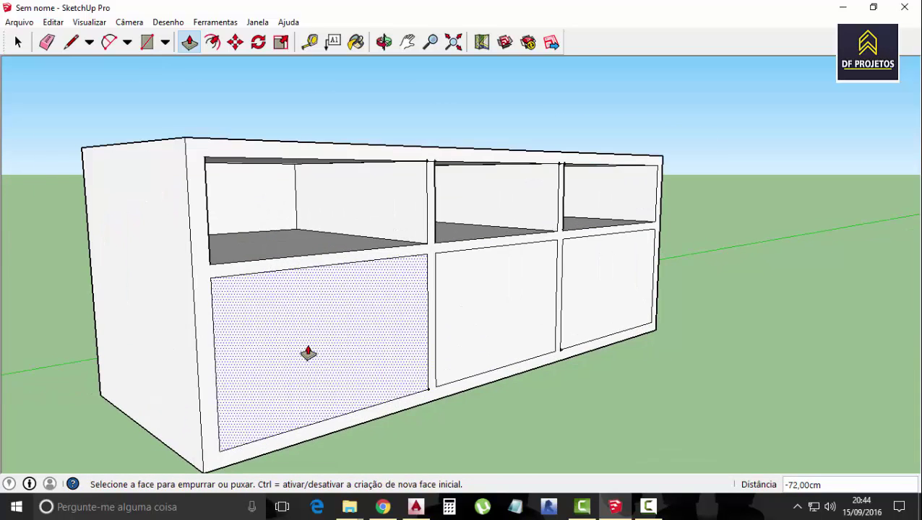
scroll(416, 292, up, 2)
- Push the front frame out 1 cm and each of the three doors 0,5 cm
click(424, 251)
text(1)
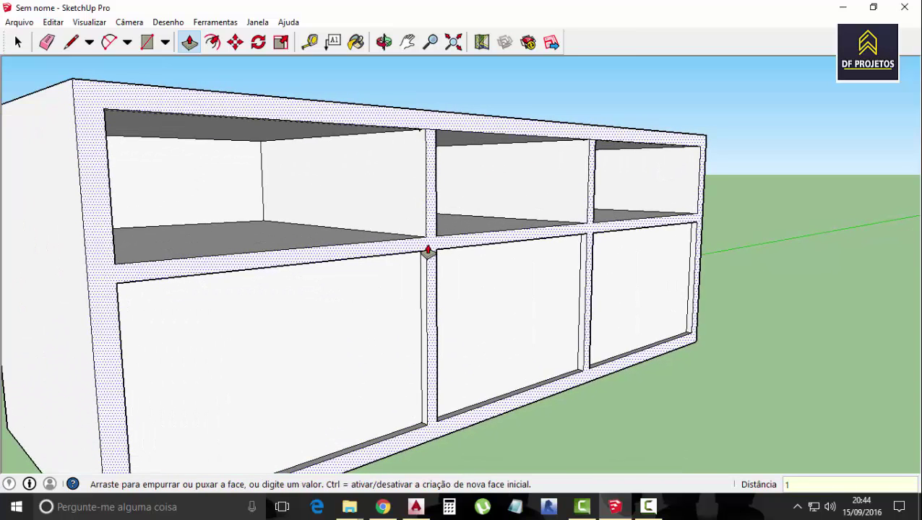
key(Return)
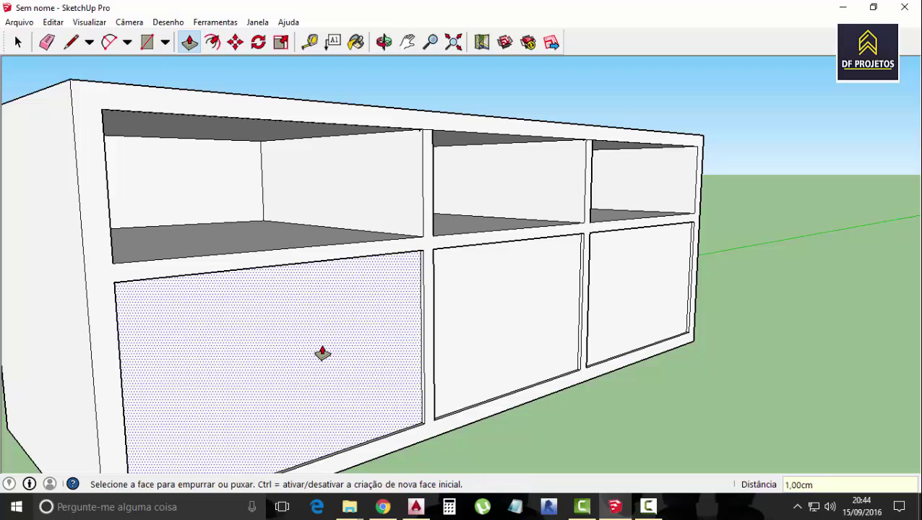
click(322, 353)
text(0,5)
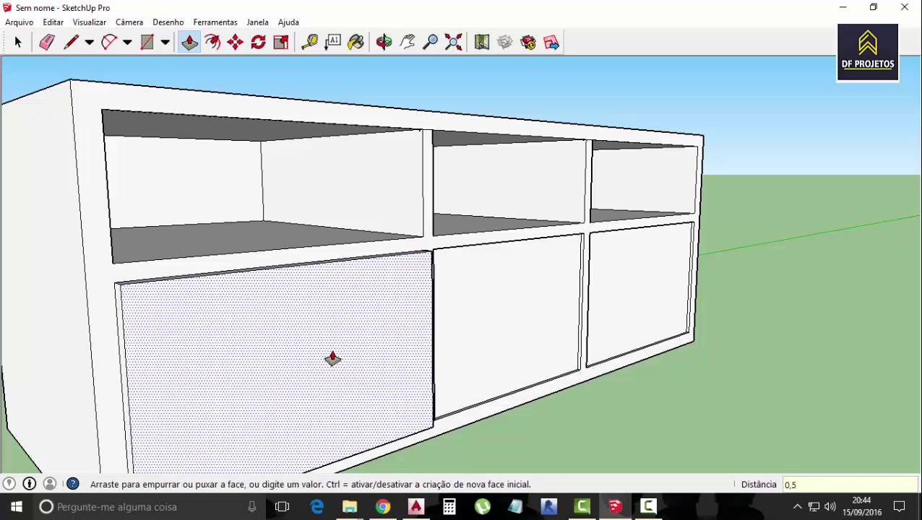
key(Return)
click(521, 309)
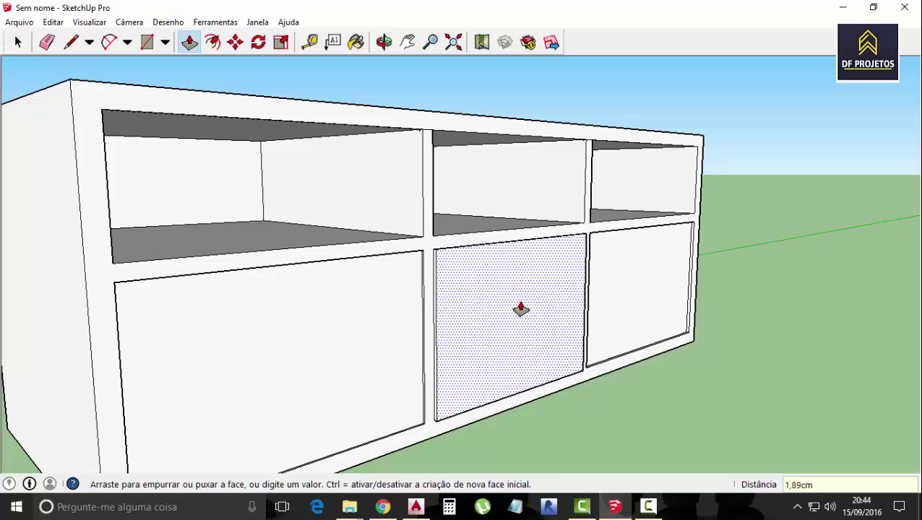
key(Return)
click(637, 291)
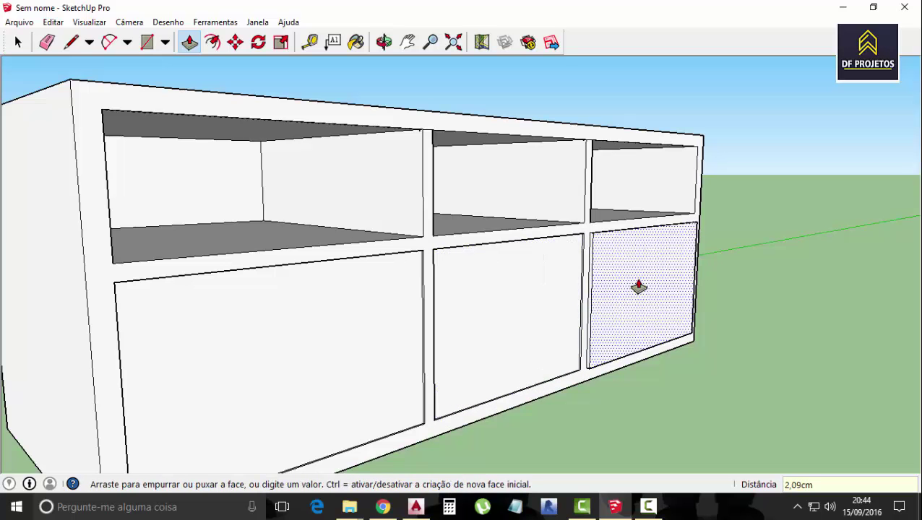
text(,5)
key(Return)
mouse_move(543, 323)
middle_down()
mouse_move(499, 345)
mouse_move(440, 305)
mouse_move(281, 291)
middle_up()
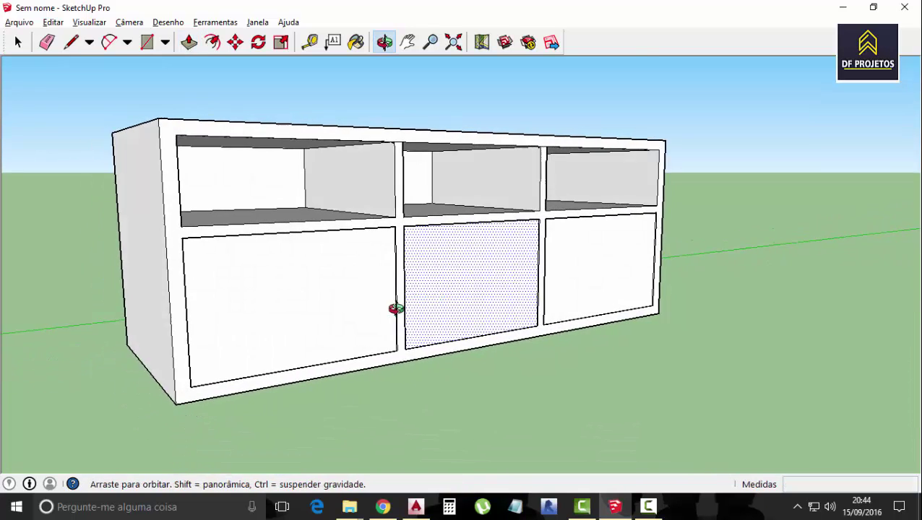
scroll(284, 294, up, 3)
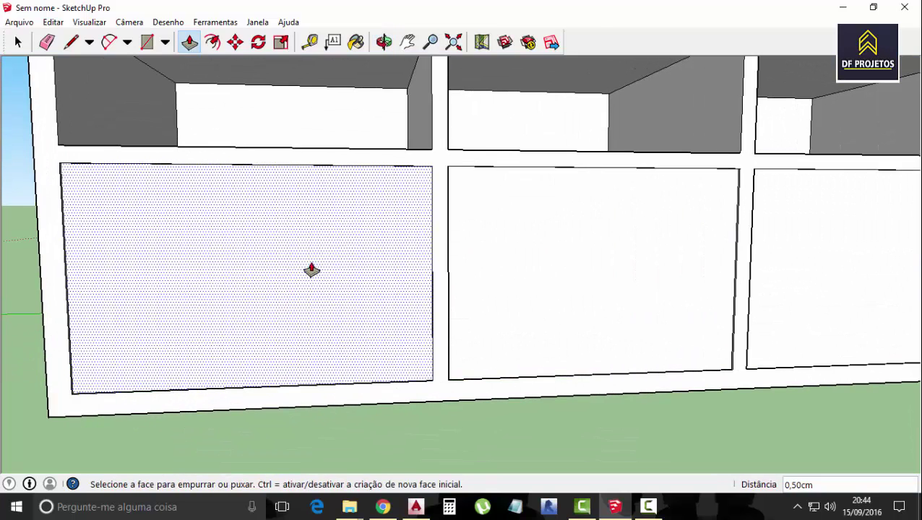
- Repeat the push on the left door face, then mark guide points 12 and 15 cm down its right edge
double_click(310, 270)
click(76, 41)
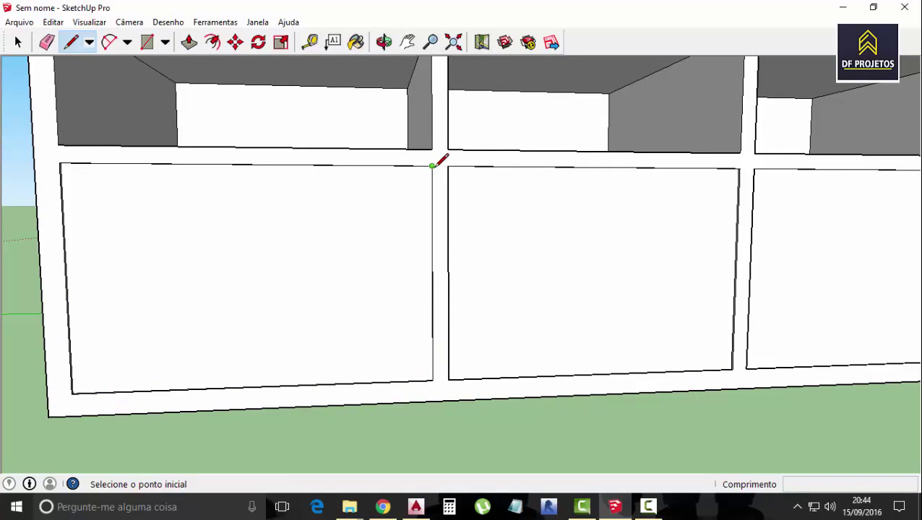
click(310, 41)
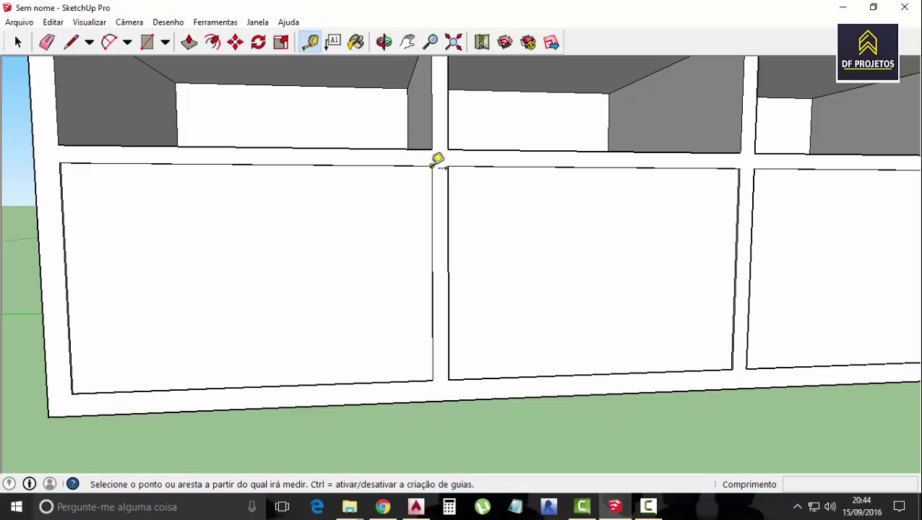
click(431, 167)
text(12)
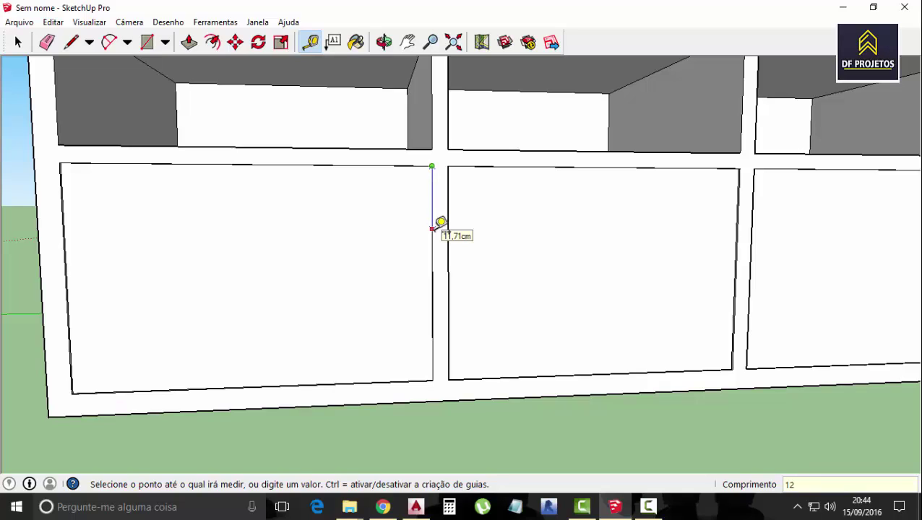
text(15)
key(Return)
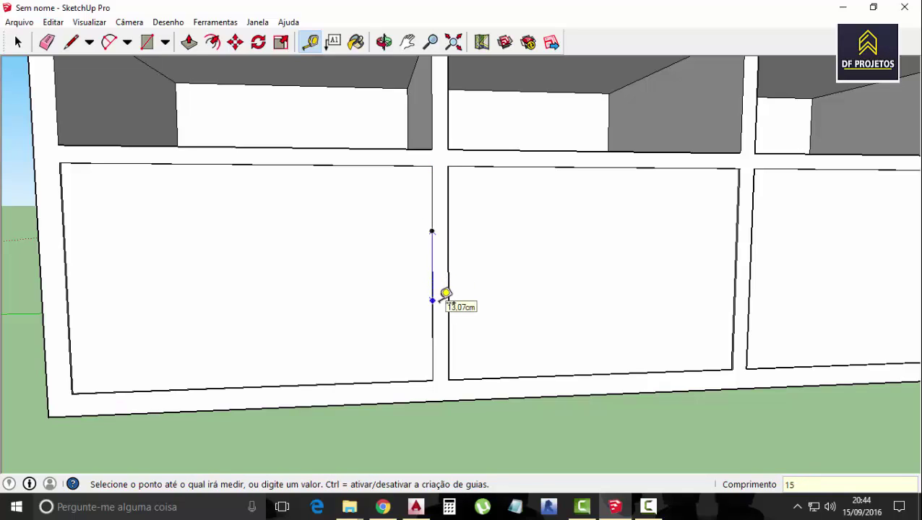
key(Return)
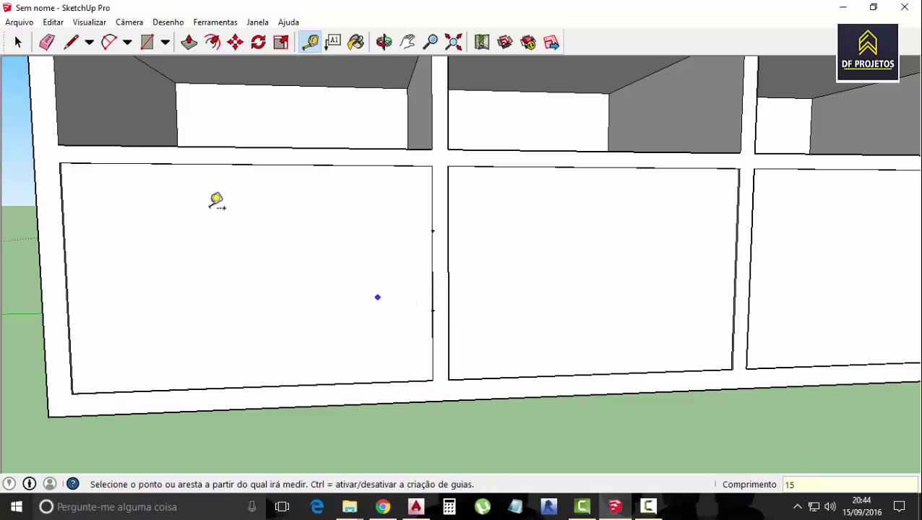
- Draw the narrow handle rectangle between the guide points and split it with a vertical line
click(71, 42)
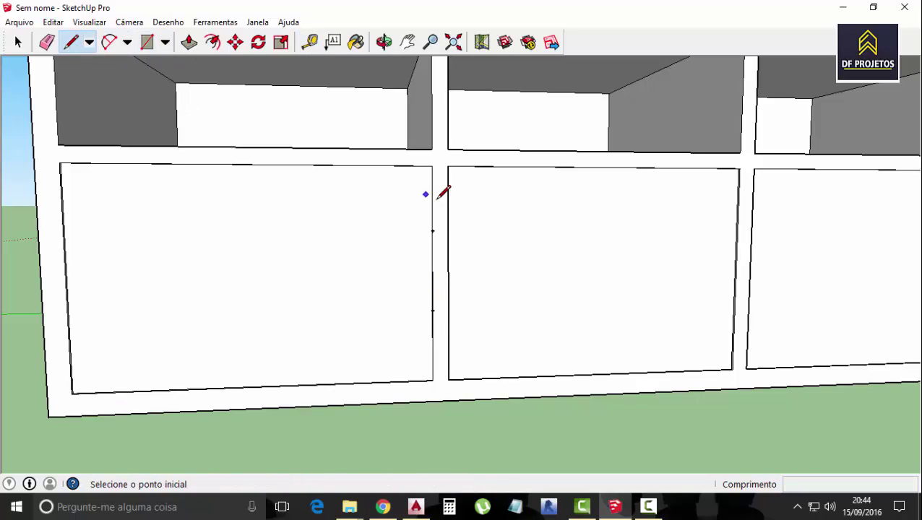
click(432, 230)
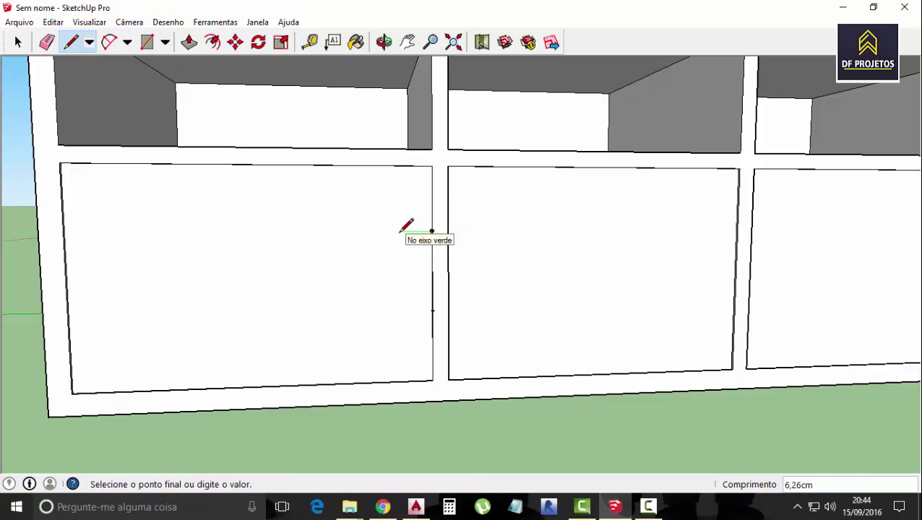
click(398, 232)
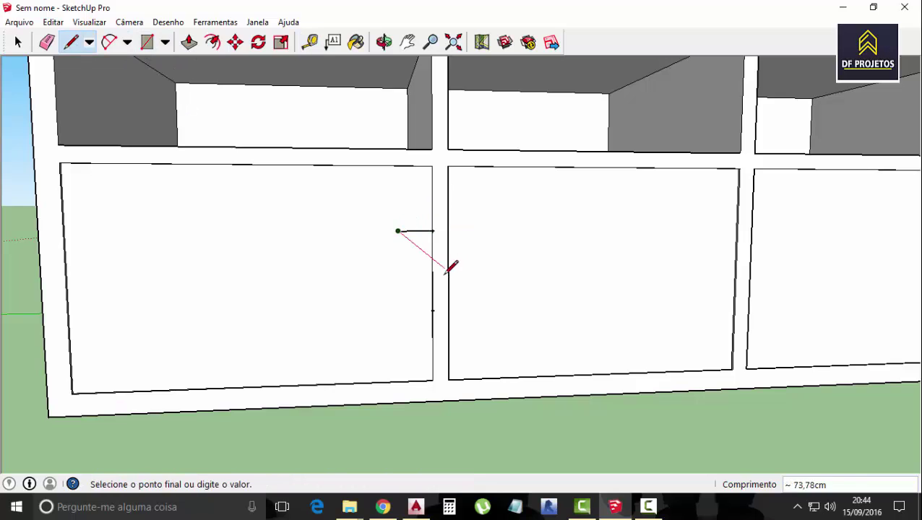
click(433, 311)
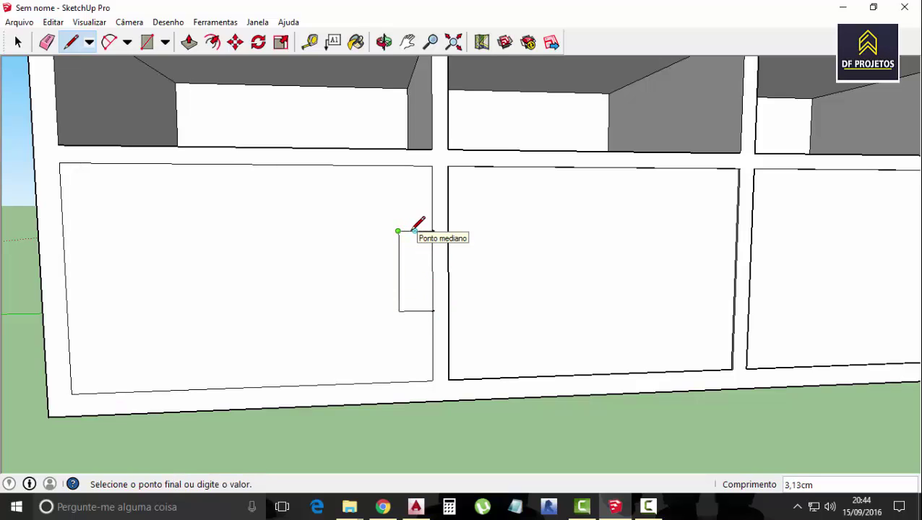
key(Escape)
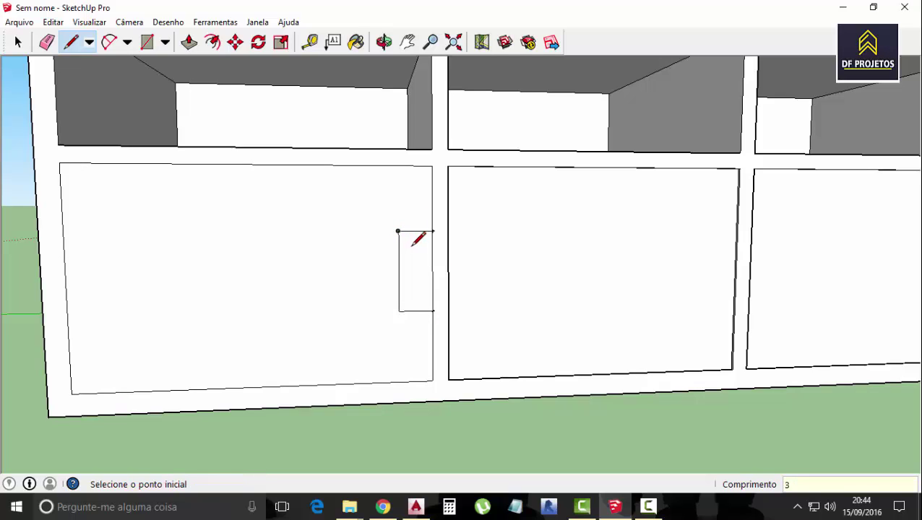
click(414, 231)
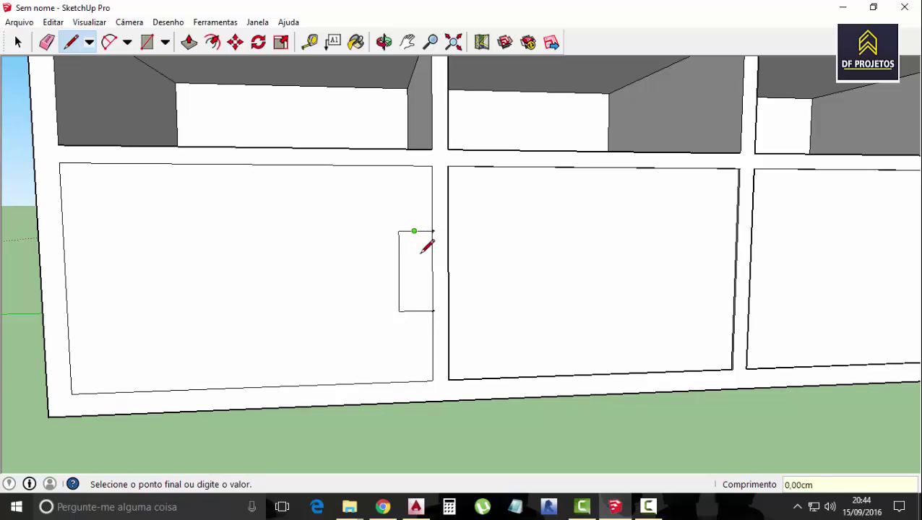
click(415, 312)
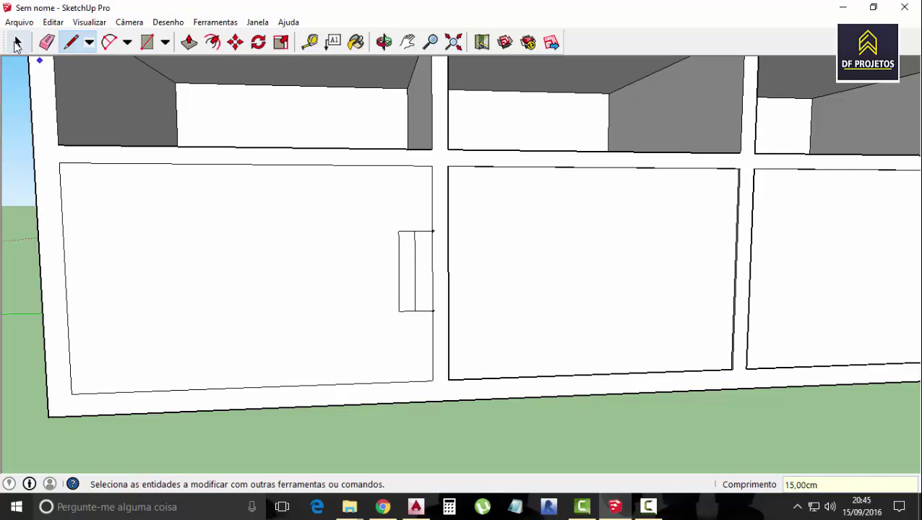
- Select the left door face and the top edge of the handle strip
click(18, 42)
scroll(433, 232, up, 3)
scroll(429, 228, up, 1)
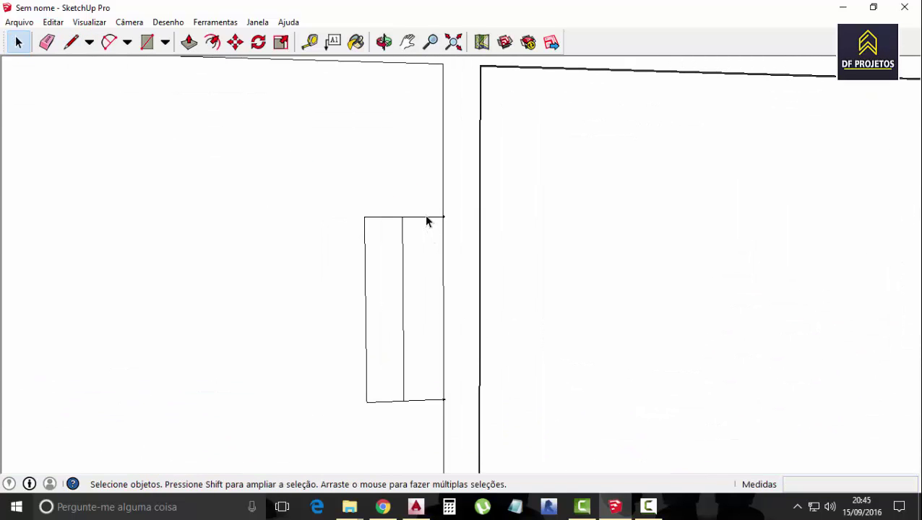
click(425, 217)
click(422, 217)
scroll(435, 402, down, 2)
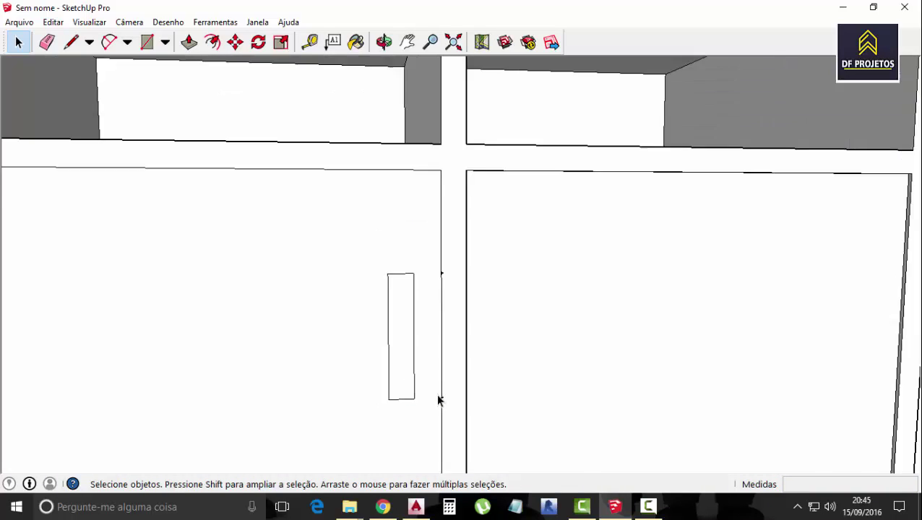
scroll(434, 402, down, 2)
- Select the handle outline and paste a copy onto the middle door
drag(436, 394, 422, 373)
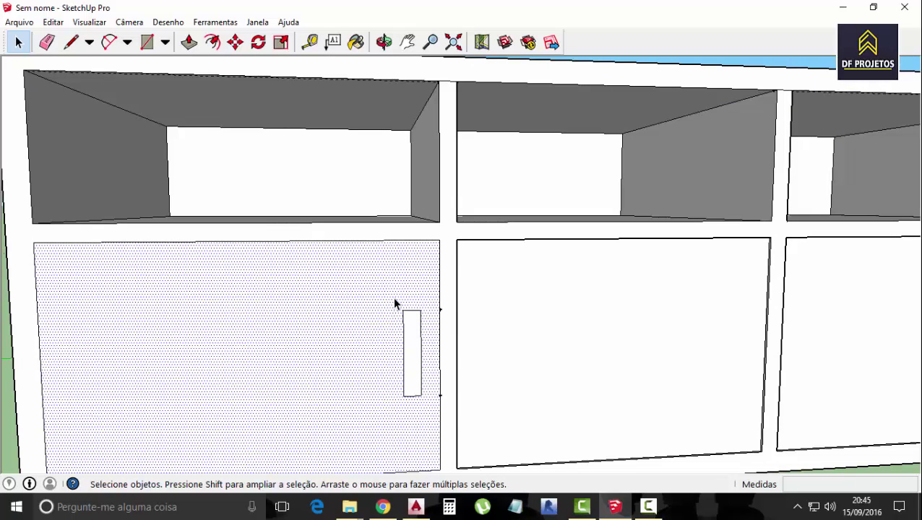
drag(394, 303, 435, 422)
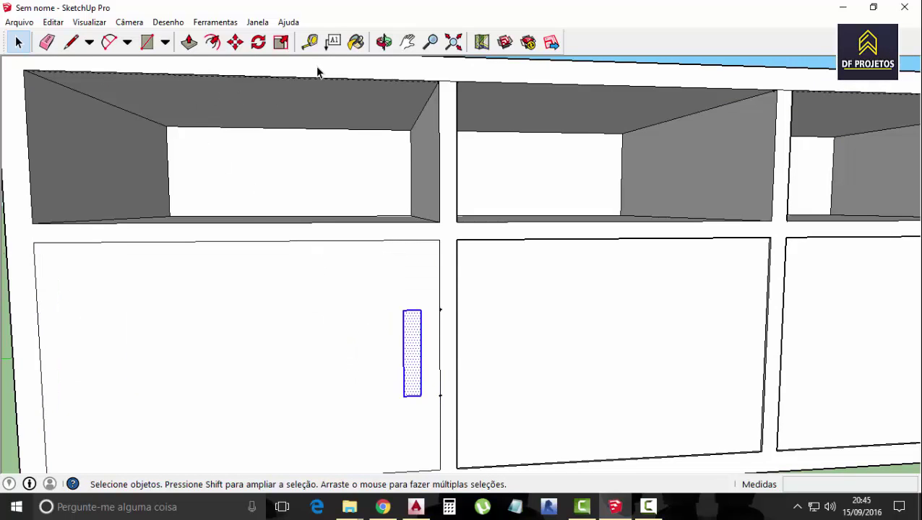
key(ctrl+v)
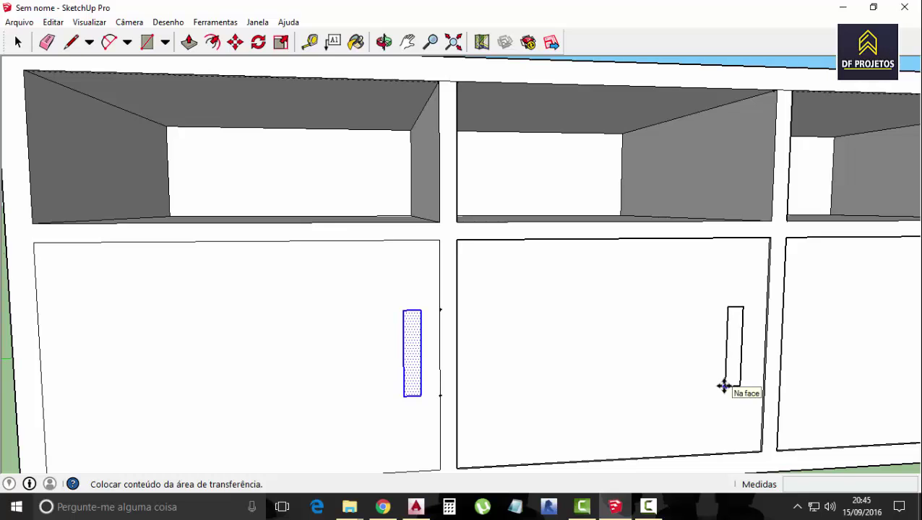
click(732, 386)
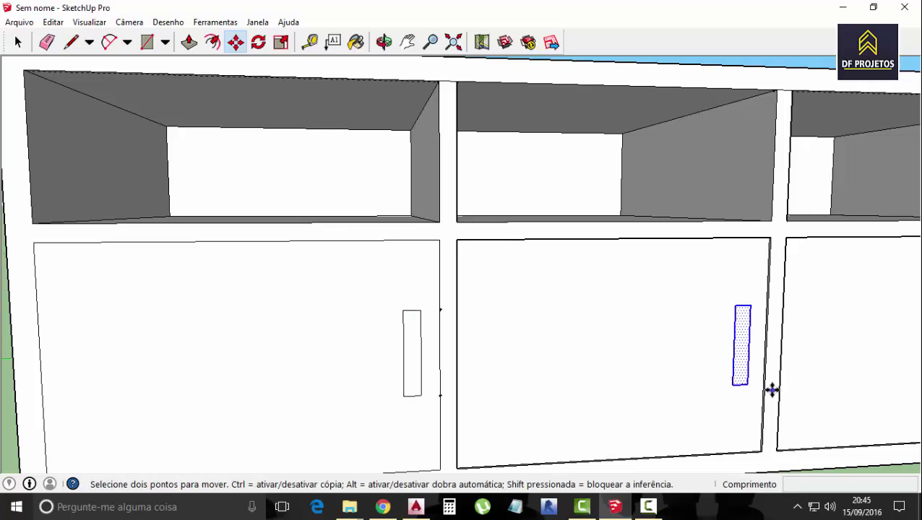
- Paste another handle copy onto the right door and lower it 3 cm
mouse_move(772, 386)
middle_down()
mouse_move(706, 407)
mouse_move(728, 381)
mouse_move(829, 403)
mouse_move(523, 350)
mouse_move(322, 241)
middle_up()
key(ctrl+v)
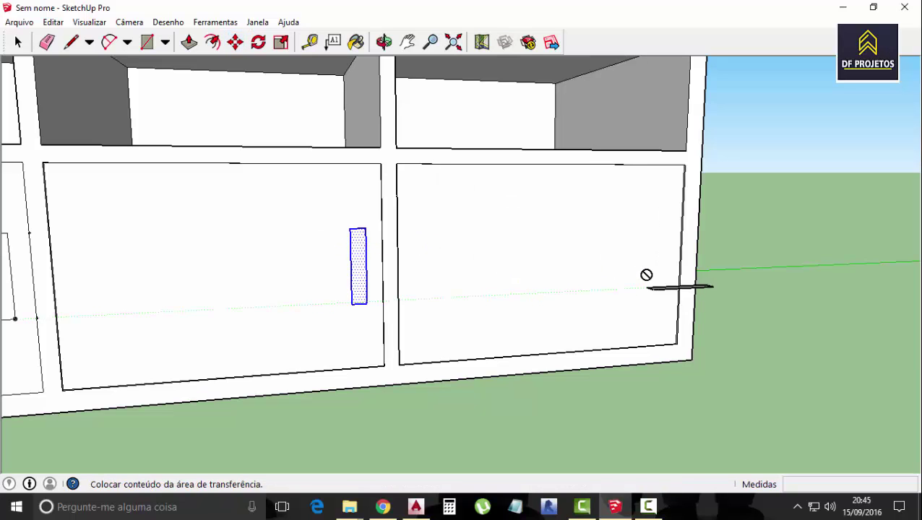
scroll(645, 271, up, 2)
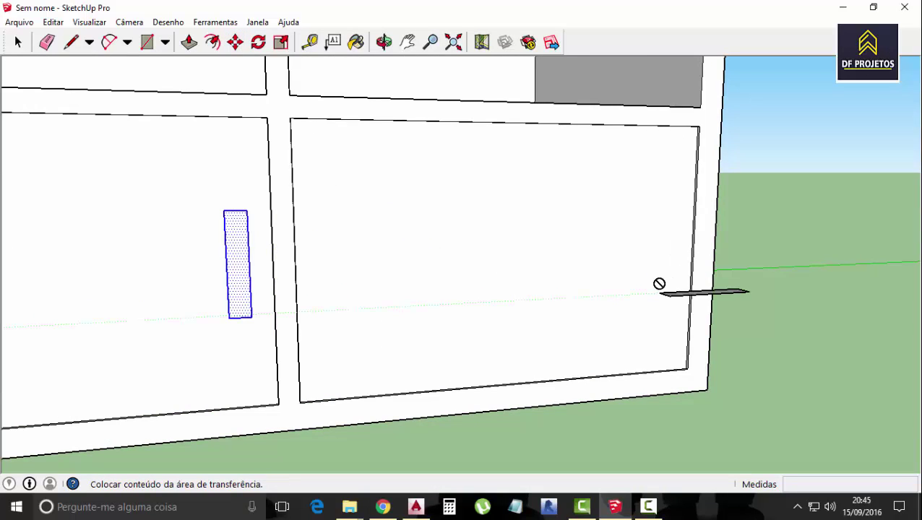
middle_drag(659, 277, 609, 288)
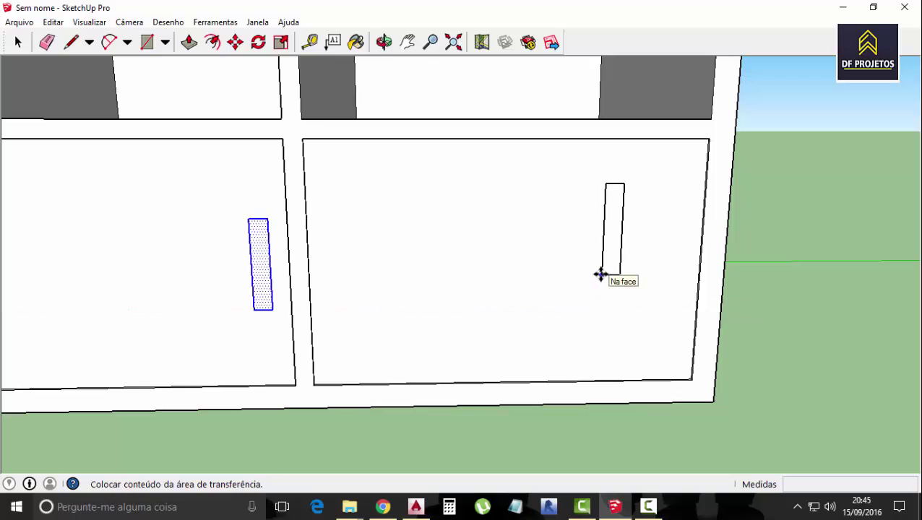
mouse_move(600, 275)
middle_down()
mouse_move(624, 290)
mouse_move(789, 301)
mouse_move(651, 279)
middle_up()
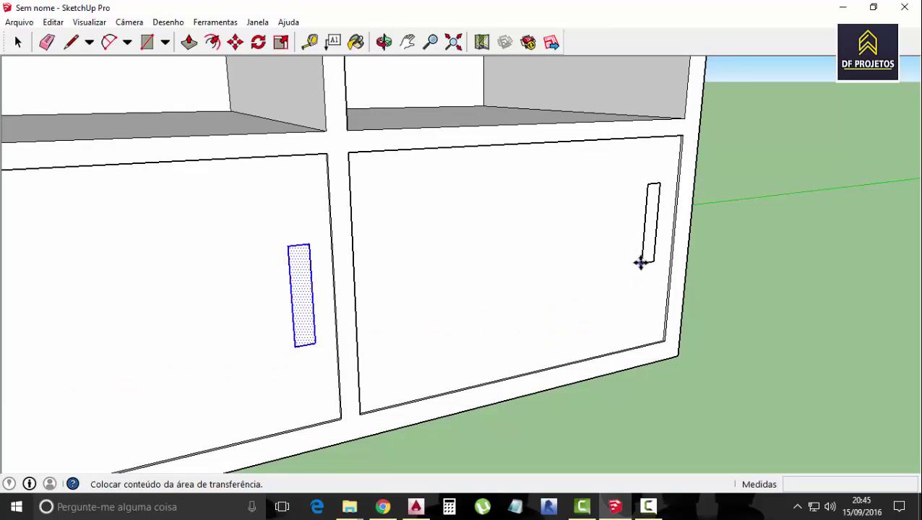
click(646, 262)
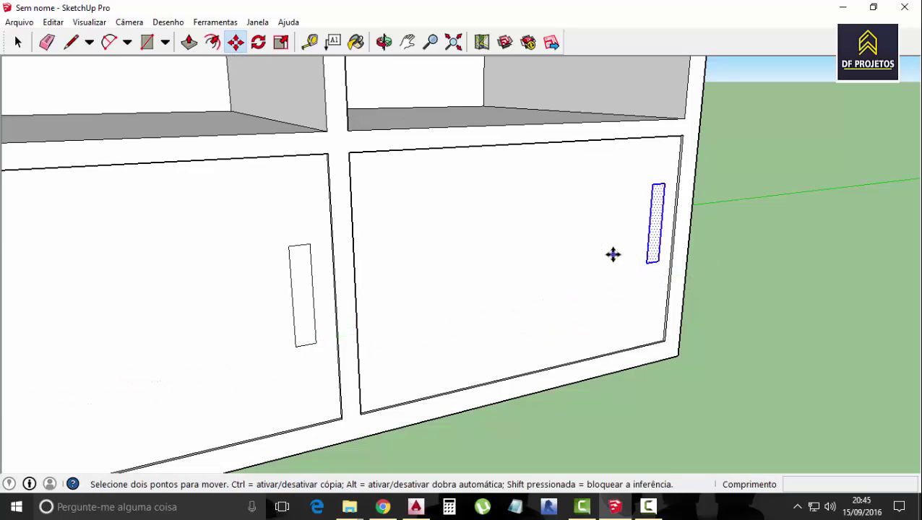
click(645, 262)
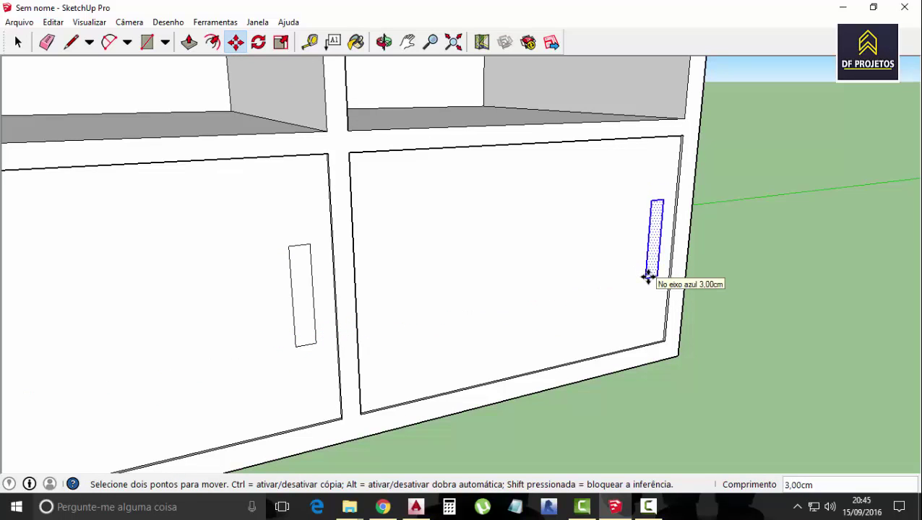
click(649, 276)
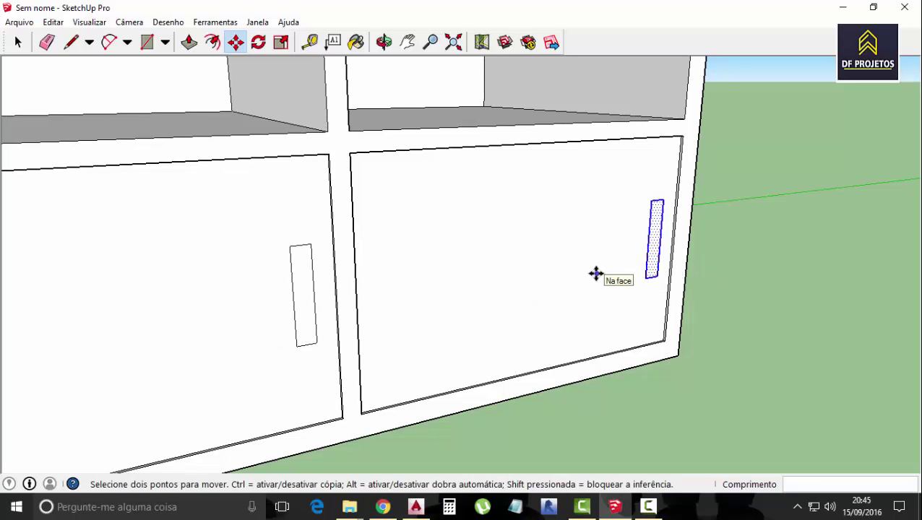
- Select the left door's side edge and face, then clear the selection
scroll(595, 273, down, 1)
scroll(595, 273, down, 3)
scroll(541, 299, up, 4)
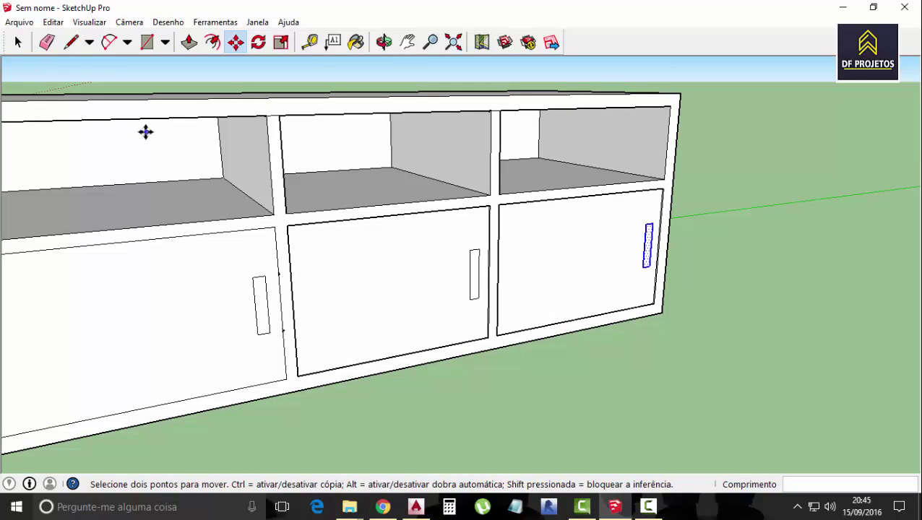
click(18, 42)
scroll(278, 288, up, 2)
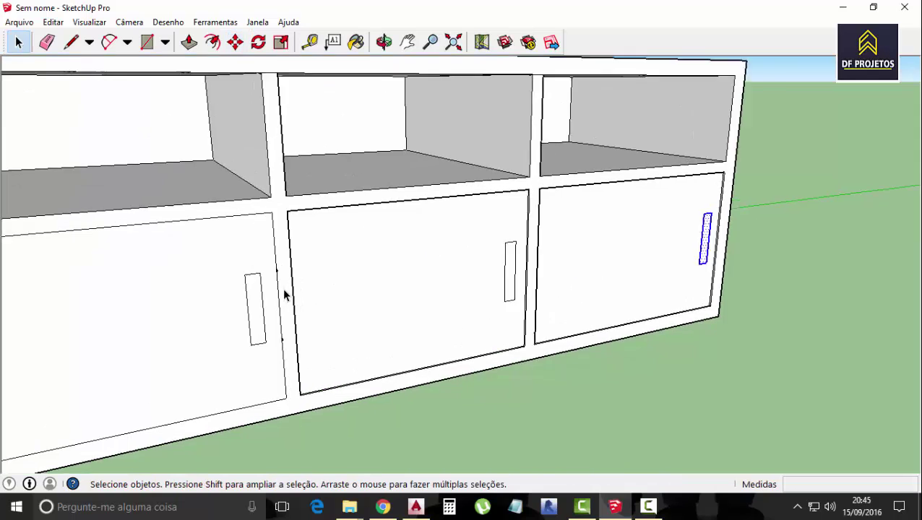
scroll(261, 271, up, 2)
drag(293, 275, 286, 281)
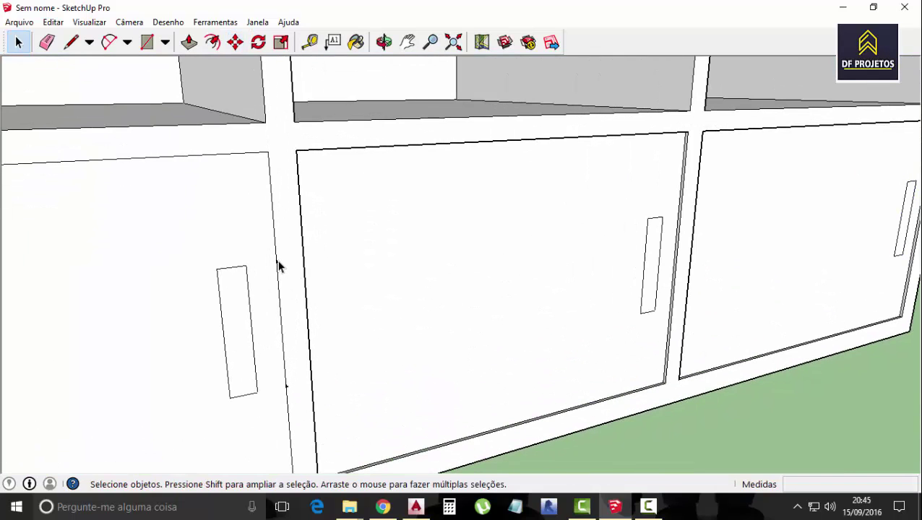
click(281, 277)
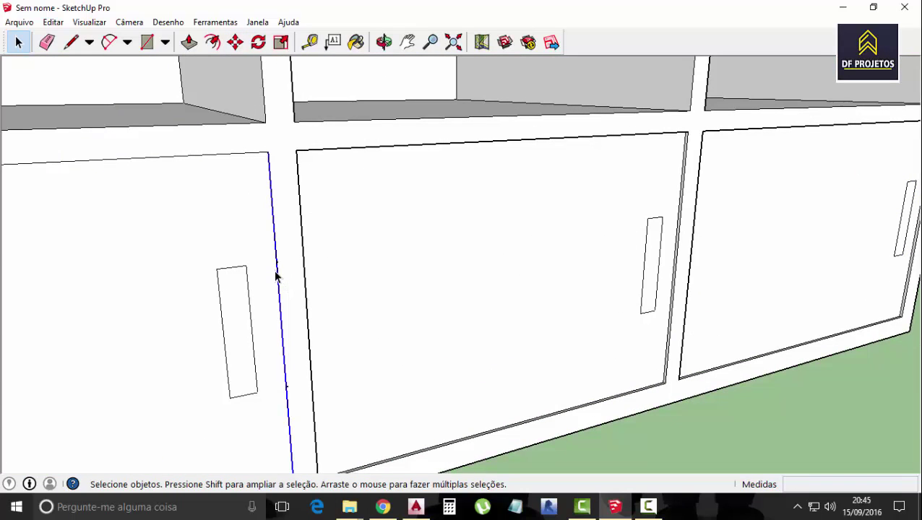
click(274, 278)
scroll(274, 278, down, 3)
scroll(311, 332, down, 2)
click(355, 393)
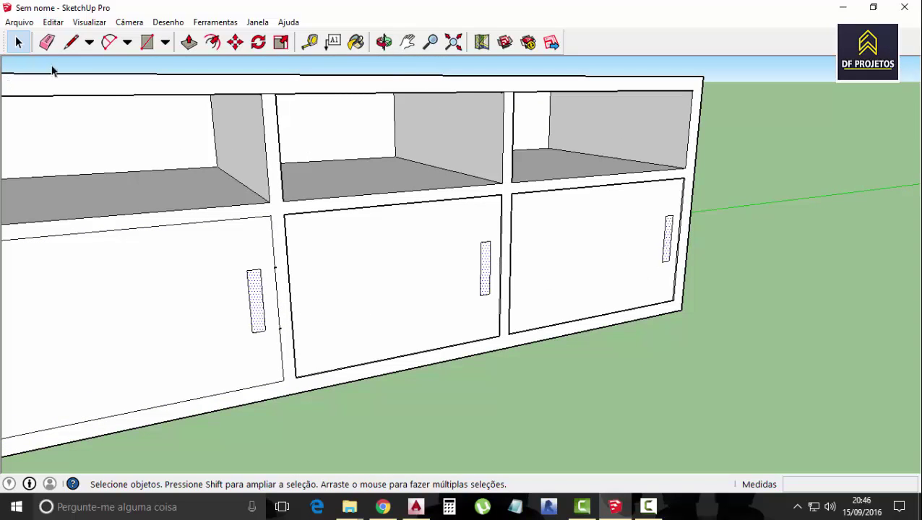
- Push the left door's handle 1 cm into the door with Push/Pull
click(188, 44)
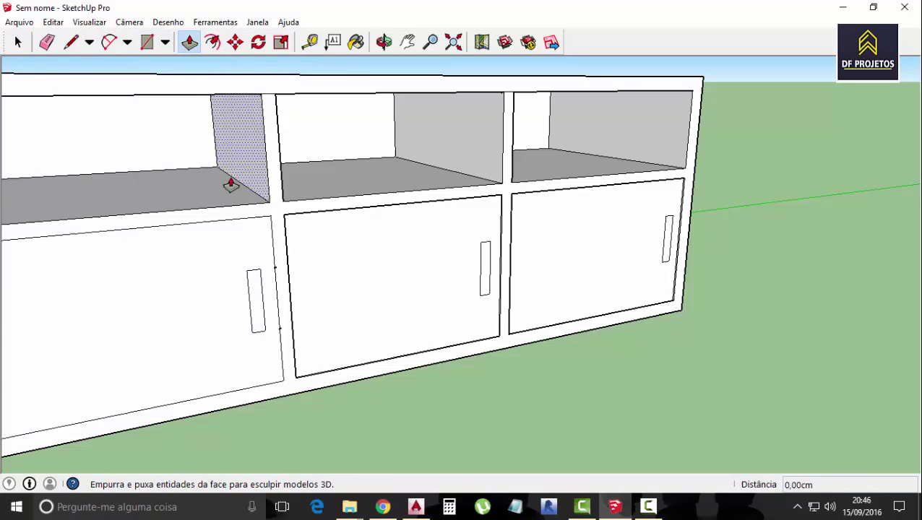
click(257, 301)
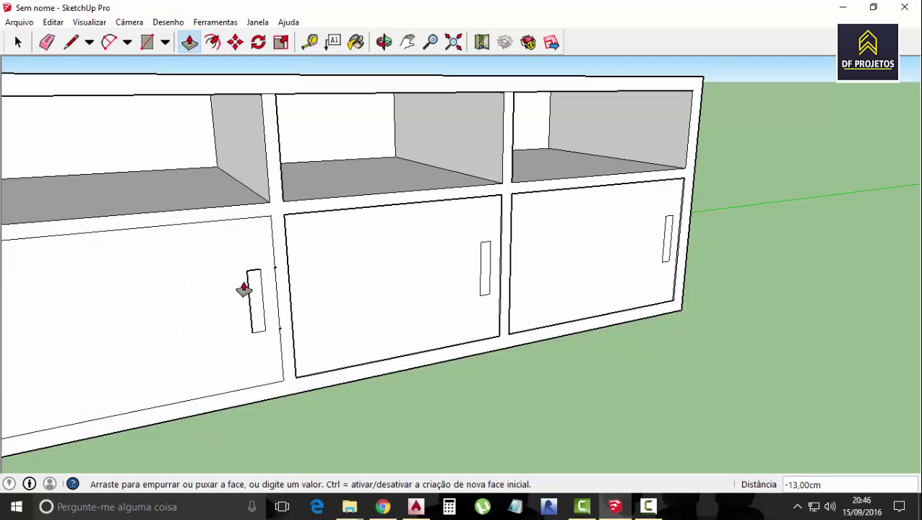
key(Return)
scroll(247, 289, down, 3)
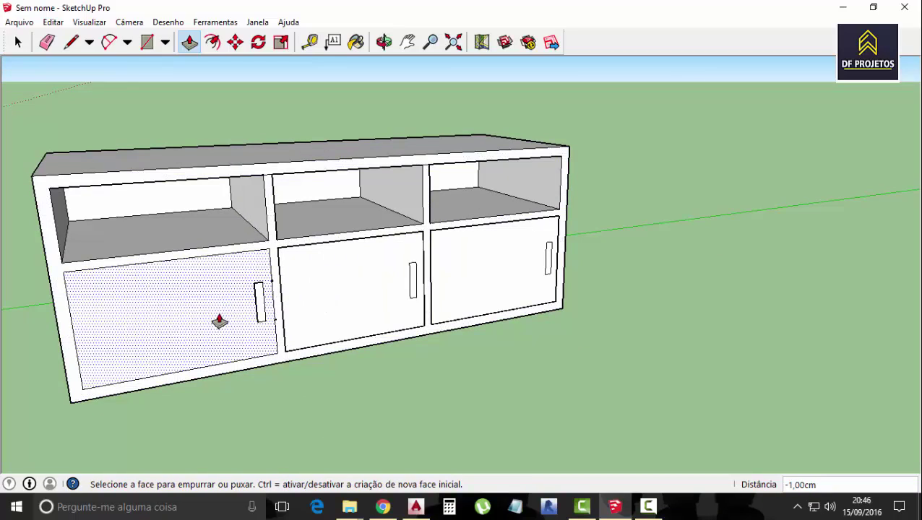
middle_drag(206, 322, 385, 329)
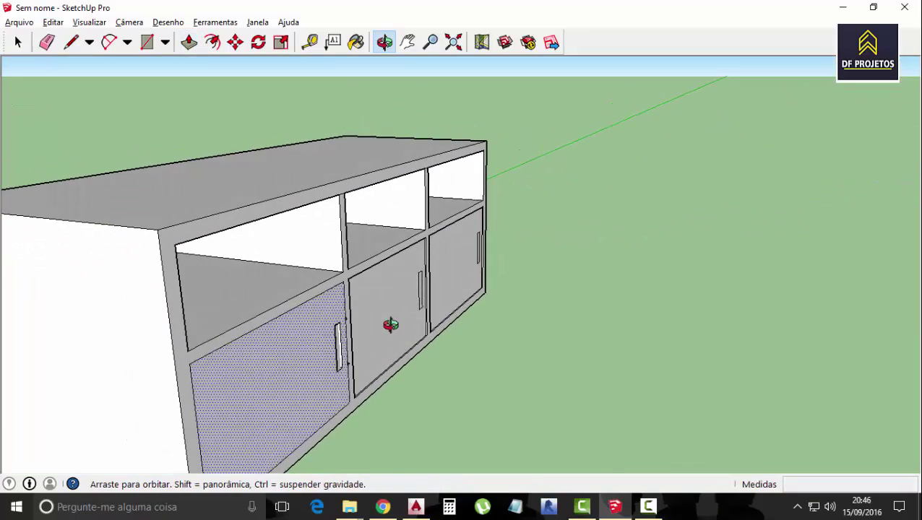
scroll(349, 354, up, 2)
scroll(348, 354, up, 2)
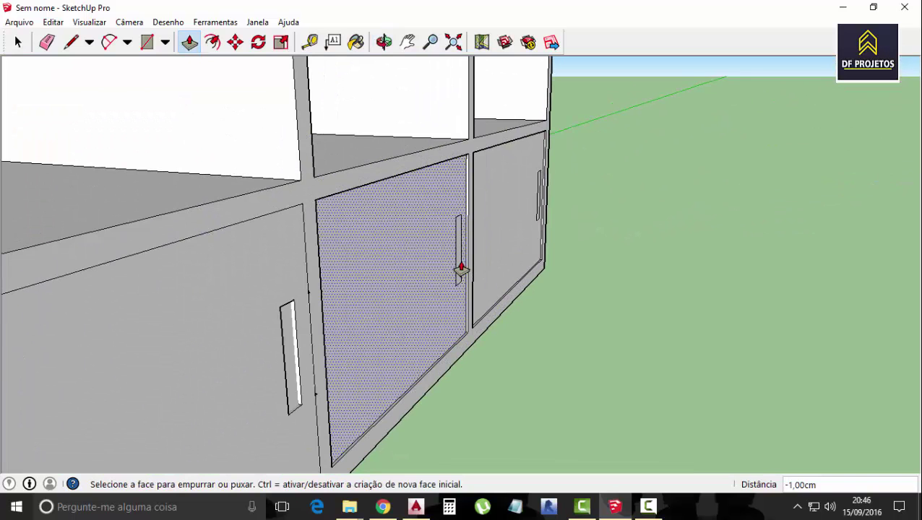
scroll(477, 279, down, 3)
mouse_move(494, 288)
middle_down()
mouse_move(428, 289)
mouse_move(436, 289)
middle_up()
- Recess the middle and right door handles 1 cm each
click(475, 270)
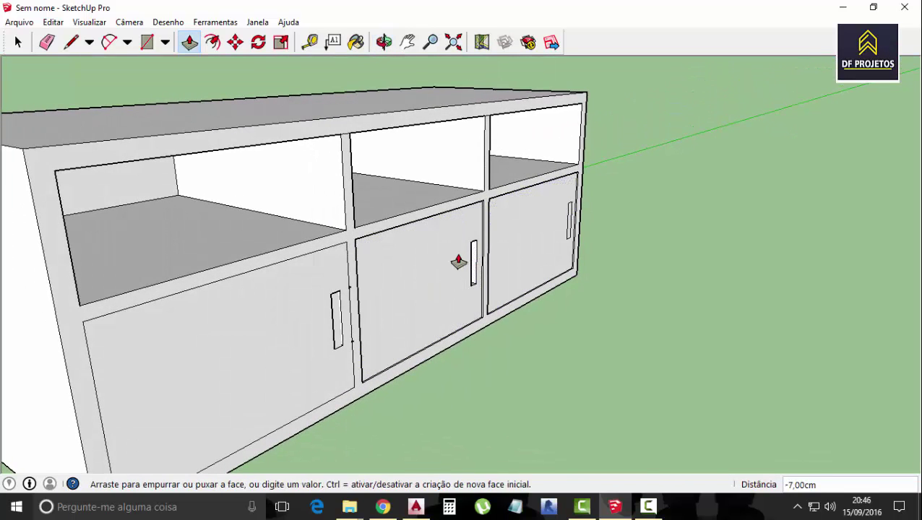
text(-1)
key(Return)
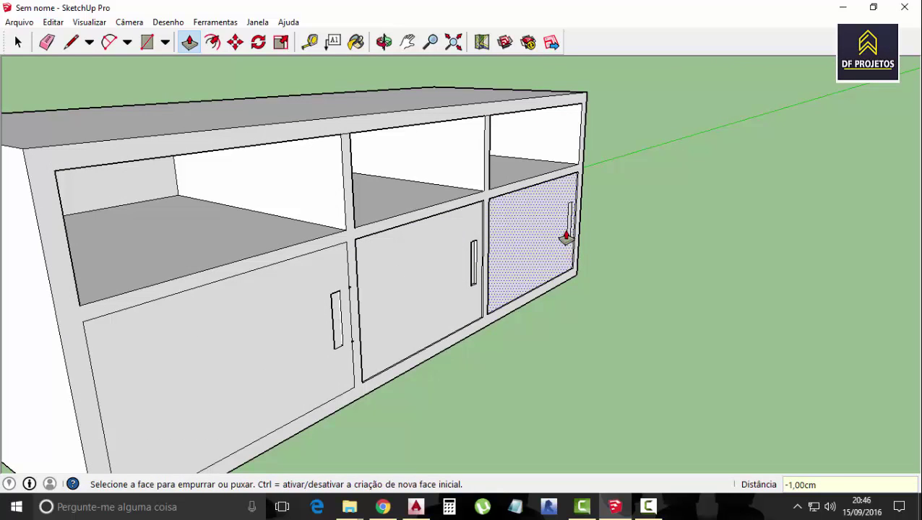
click(567, 229)
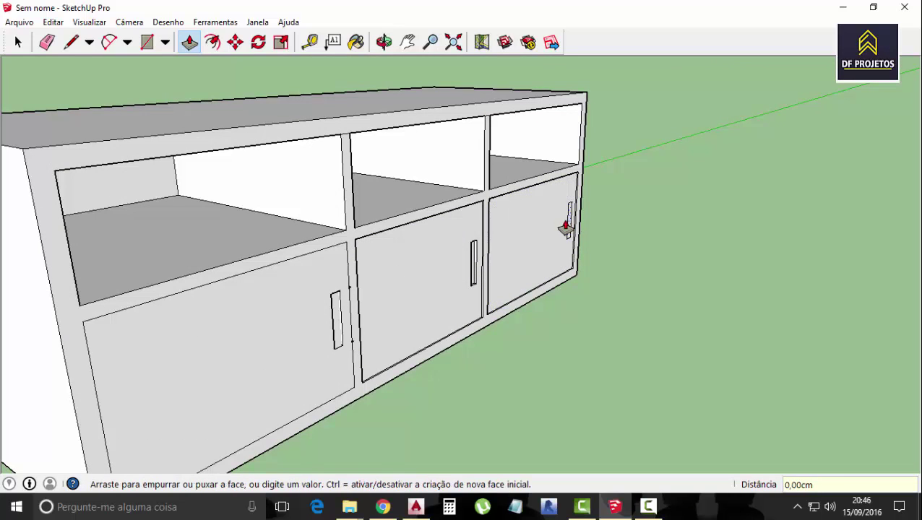
key(Return)
- Orbit around the cabinet to look at its underside
scroll(593, 264, down, 2)
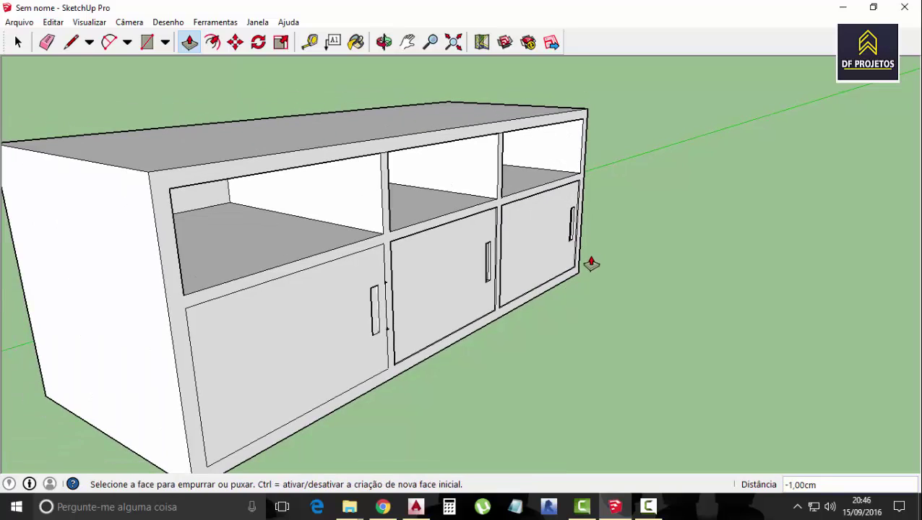
scroll(590, 264, down, 3)
mouse_move(595, 262)
middle_down()
mouse_move(459, 243)
mouse_move(340, 333)
middle_up()
scroll(384, 284, down, 2)
middle_drag(384, 284, 432, 163)
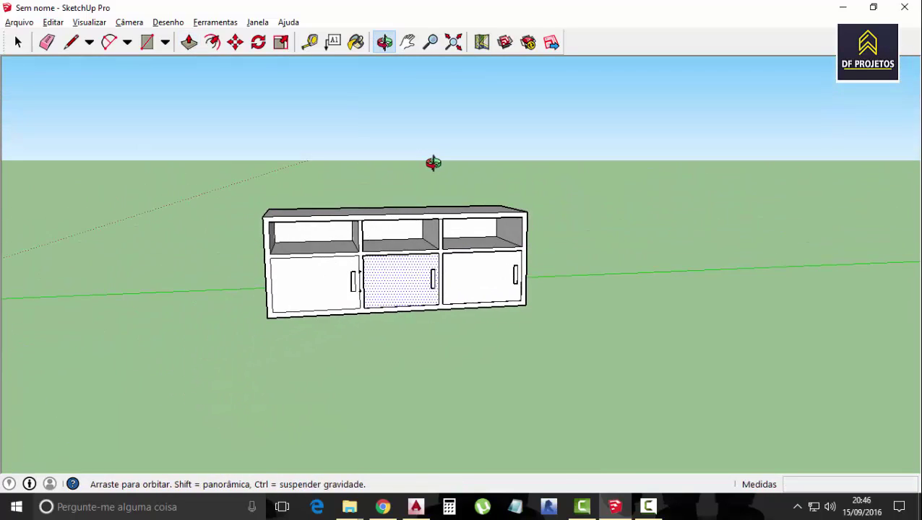
scroll(383, 301, up, 2)
scroll(396, 311, up, 2)
mouse_move(396, 311)
middle_down()
mouse_move(445, 134)
mouse_move(427, 294)
mouse_move(446, 211)
middle_up()
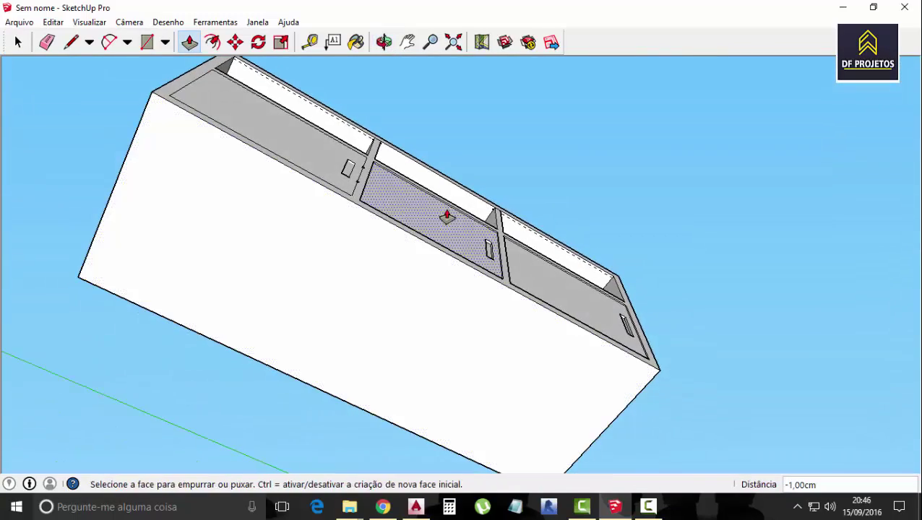
- Inset the bottom face by 4 cm and pull the inset out 4 cm as a plinth
click(214, 44)
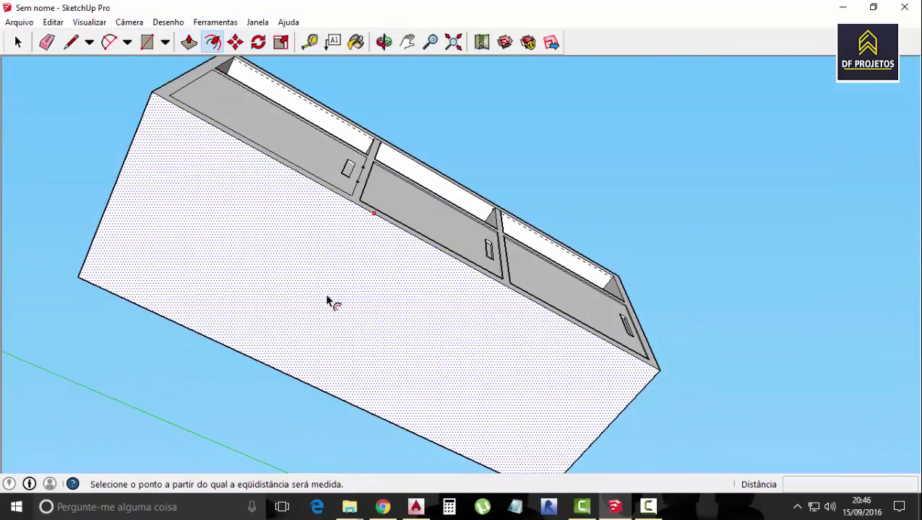
click(335, 308)
text(4)
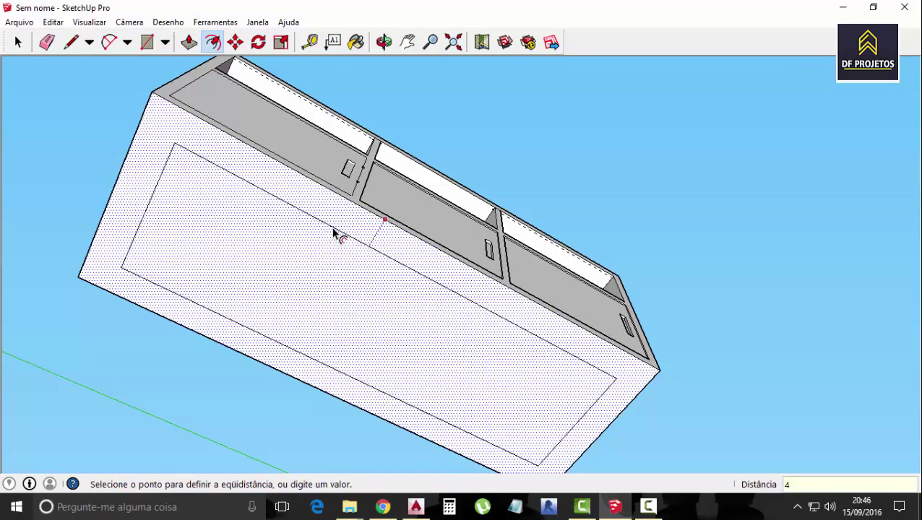
key(Return)
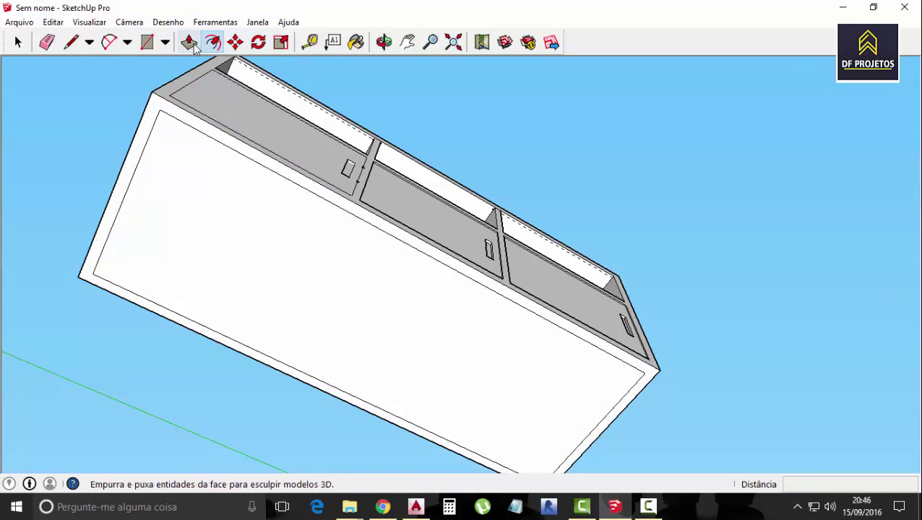
click(190, 42)
click(235, 202)
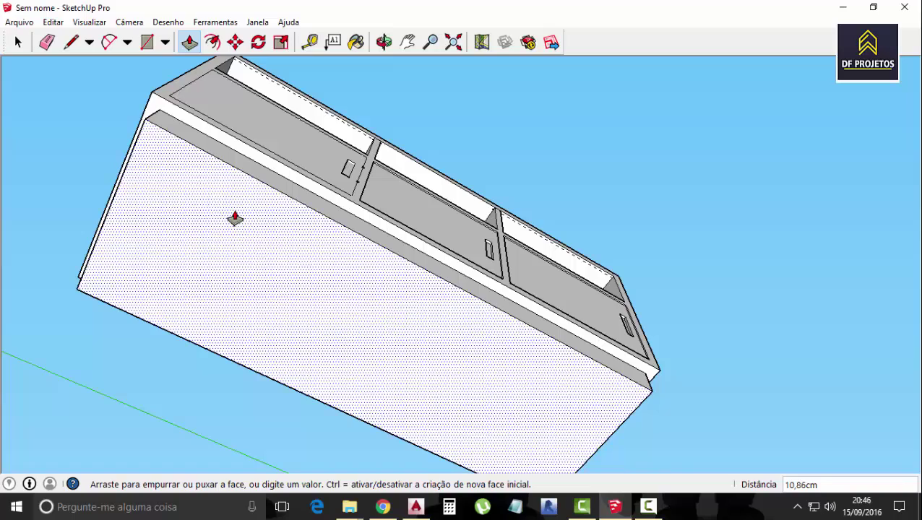
text(4)
key(Return)
- Orbit to inspect the cabinet's front, back and base
scroll(261, 231, down, 3)
scroll(300, 251, down, 2)
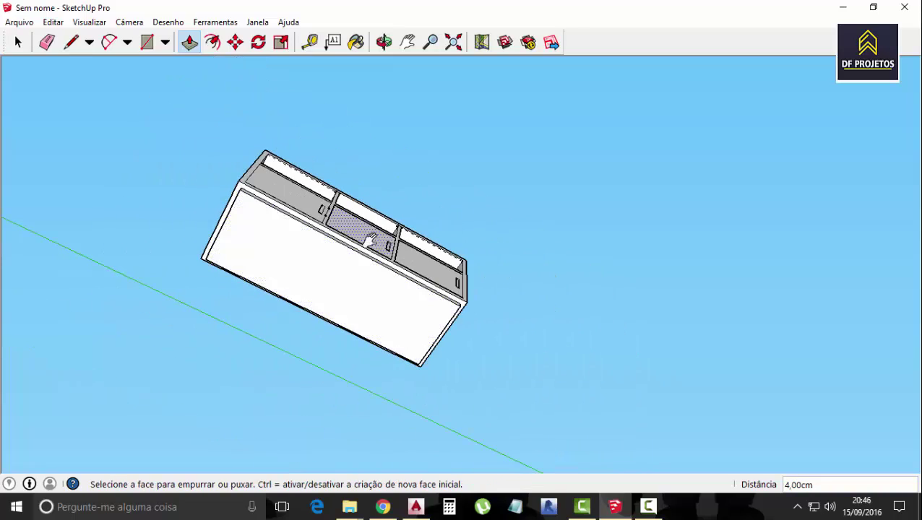
mouse_move(370, 241)
middle_down()
mouse_move(360, 307)
mouse_move(432, 442)
mouse_move(461, 340)
mouse_move(476, 354)
mouse_move(391, 345)
mouse_move(385, 260)
mouse_move(441, 302)
mouse_move(510, 319)
mouse_move(747, 341)
middle_up()
scroll(253, 325, up, 3)
scroll(360, 362, up, 1)
mouse_move(498, 308)
middle_down()
mouse_move(581, 327)
mouse_move(510, 301)
mouse_move(414, 317)
mouse_move(480, 286)
mouse_move(662, 291)
mouse_move(852, 265)
mouse_move(731, 323)
mouse_move(745, 284)
mouse_move(798, 256)
mouse_move(814, 288)
mouse_move(795, 282)
middle_up()
click(18, 42)
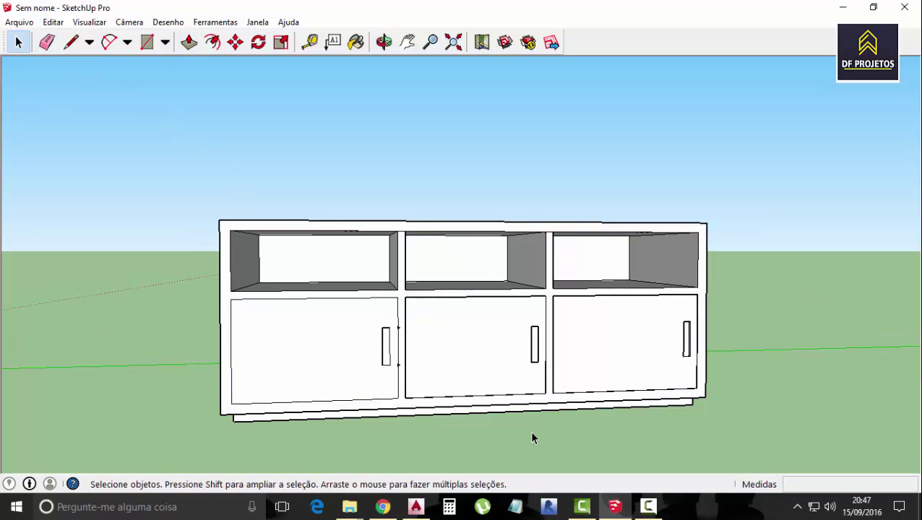
click(648, 507)
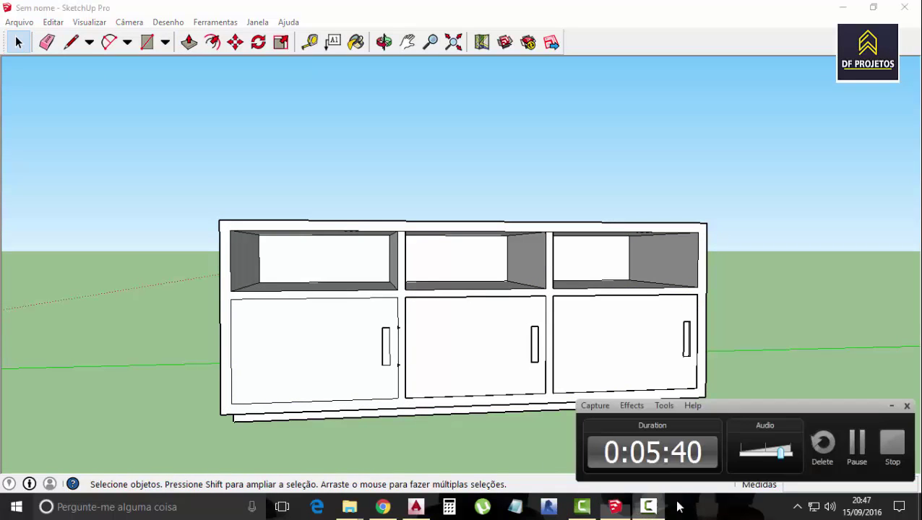